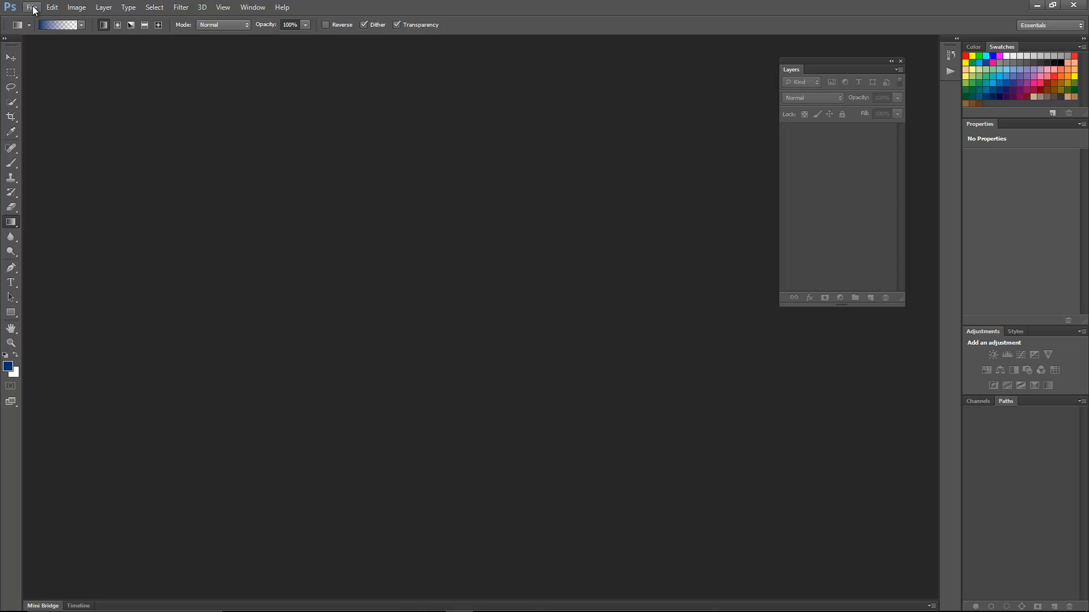
- Create a new document 3600 pixels wide and 2880 pixels high
left_click(32, 8)
left_click(35, 21)
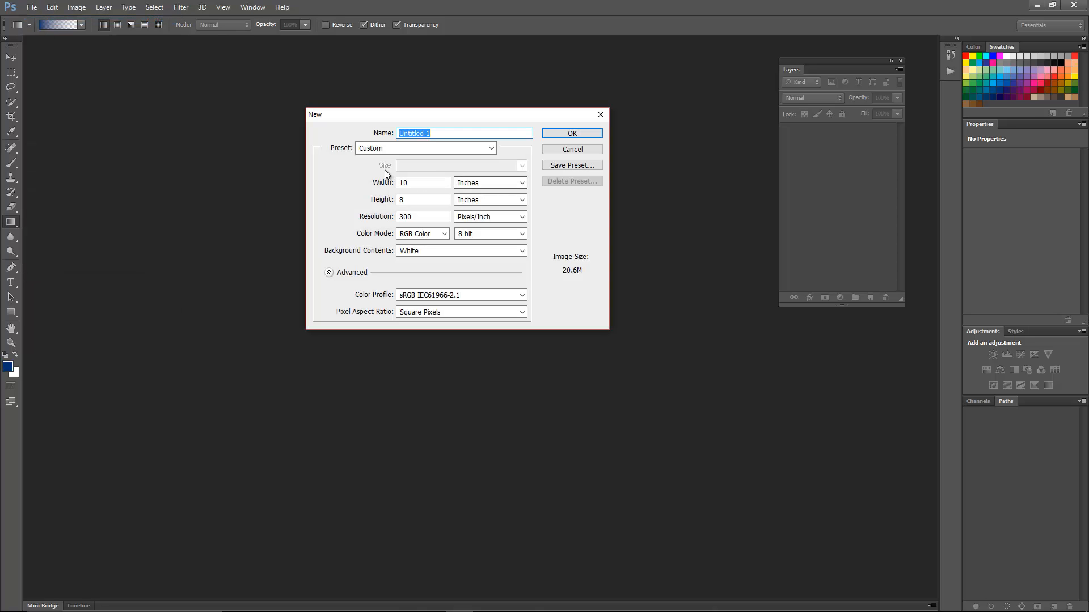
left_click(523, 182)
left_click(502, 192)
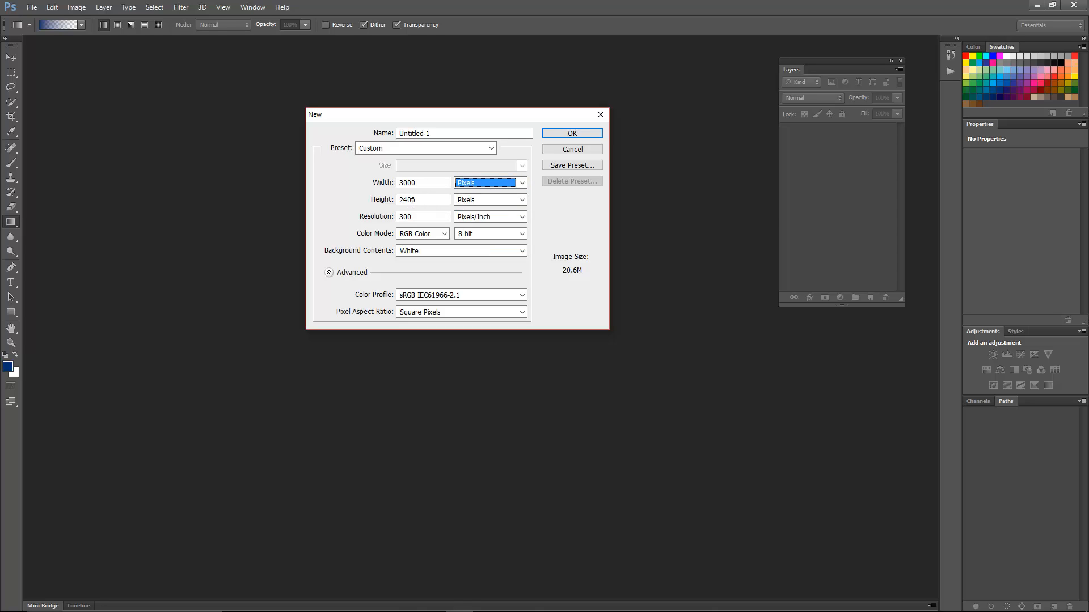
left_click_drag(424, 201, 342, 207)
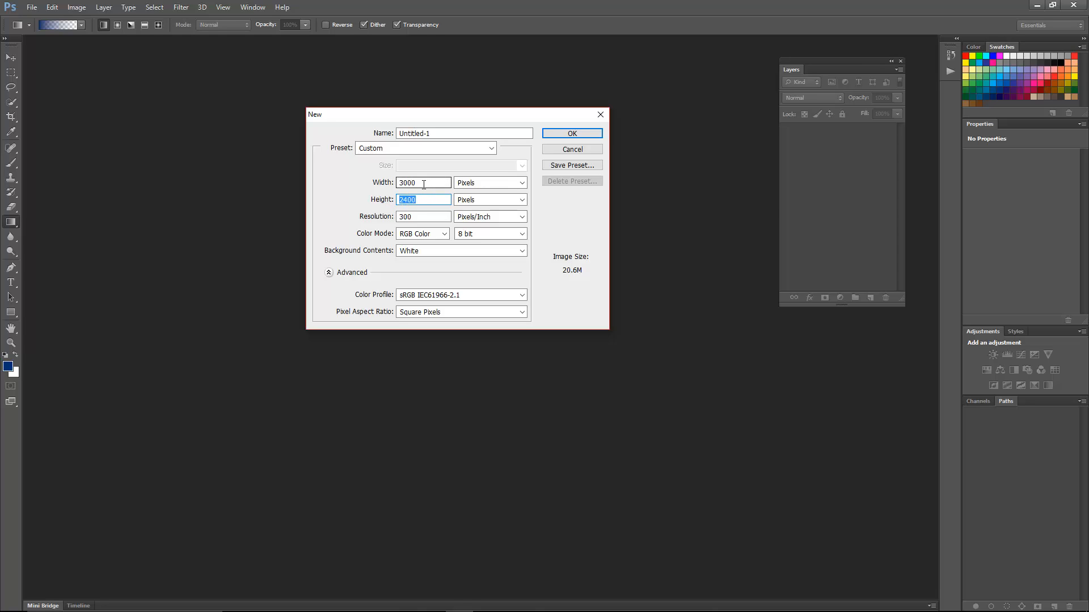
left_click_drag(424, 184, 369, 193)
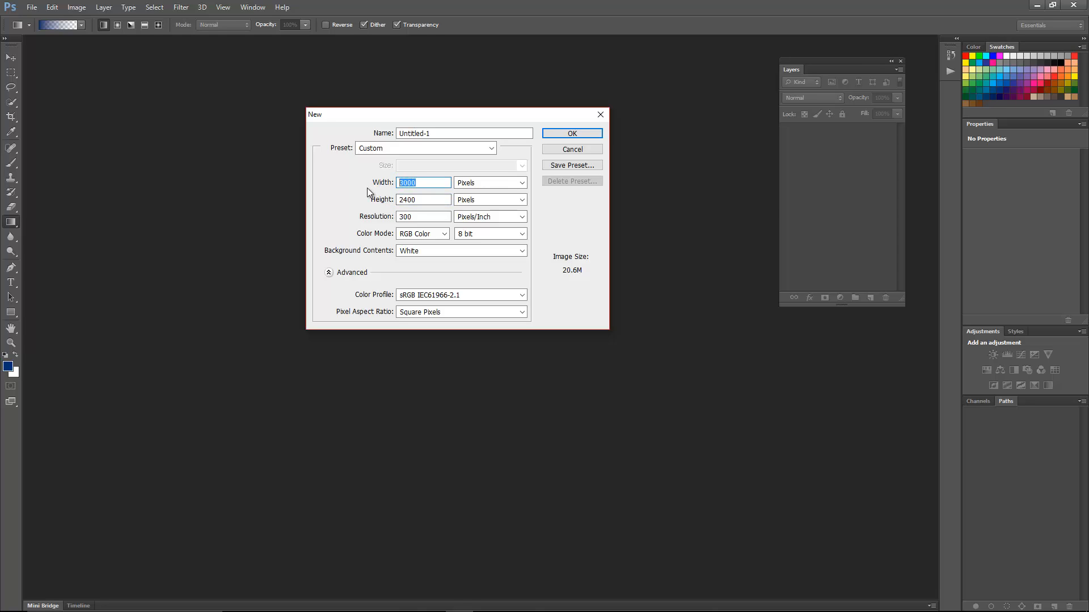
type("3600")
left_click_drag(417, 199, 366, 204)
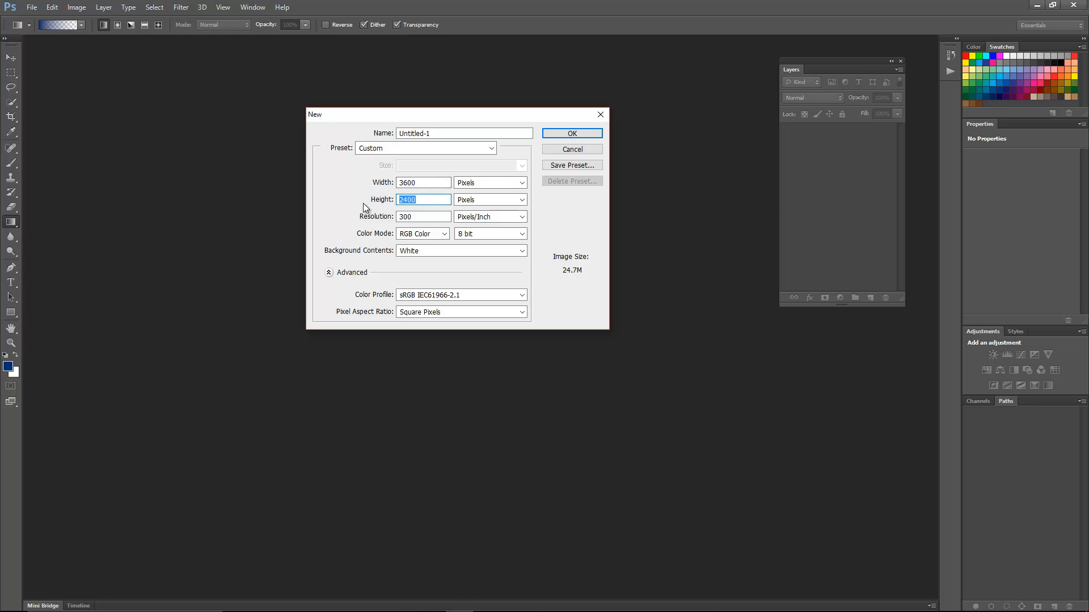
type("288")
left_click(572, 134)
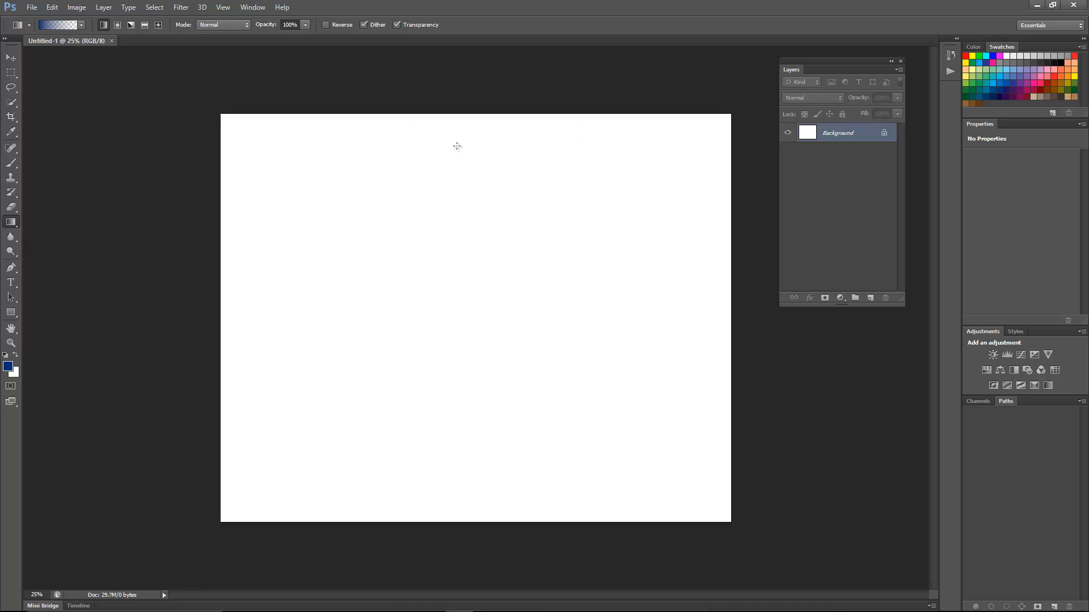
- Fill the Background layer with 50% Gray at 100% opacity in Normal mode
left_click(56, 9)
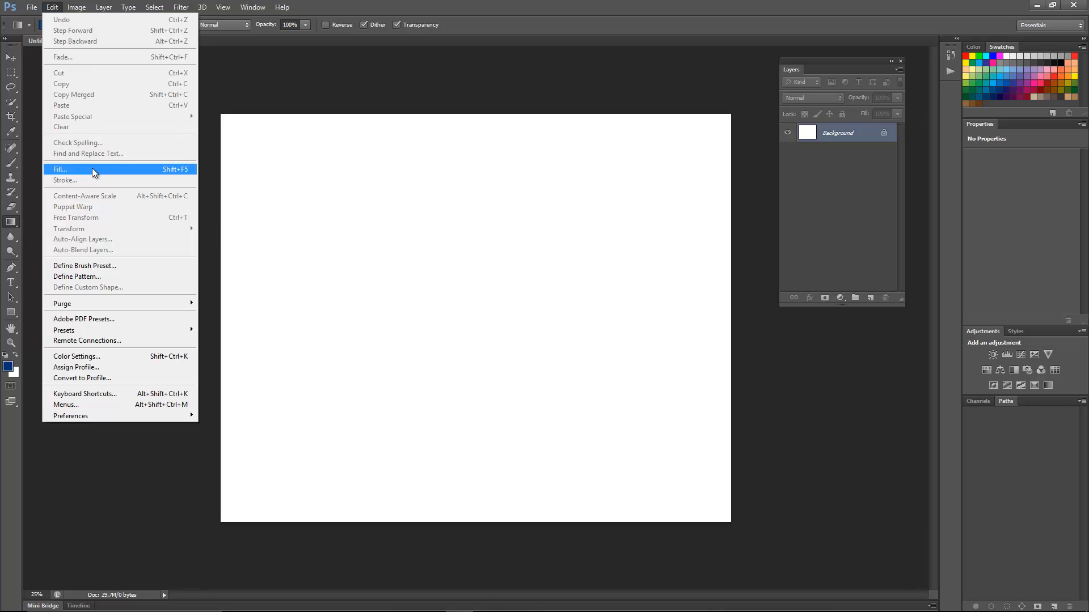
left_click(93, 169)
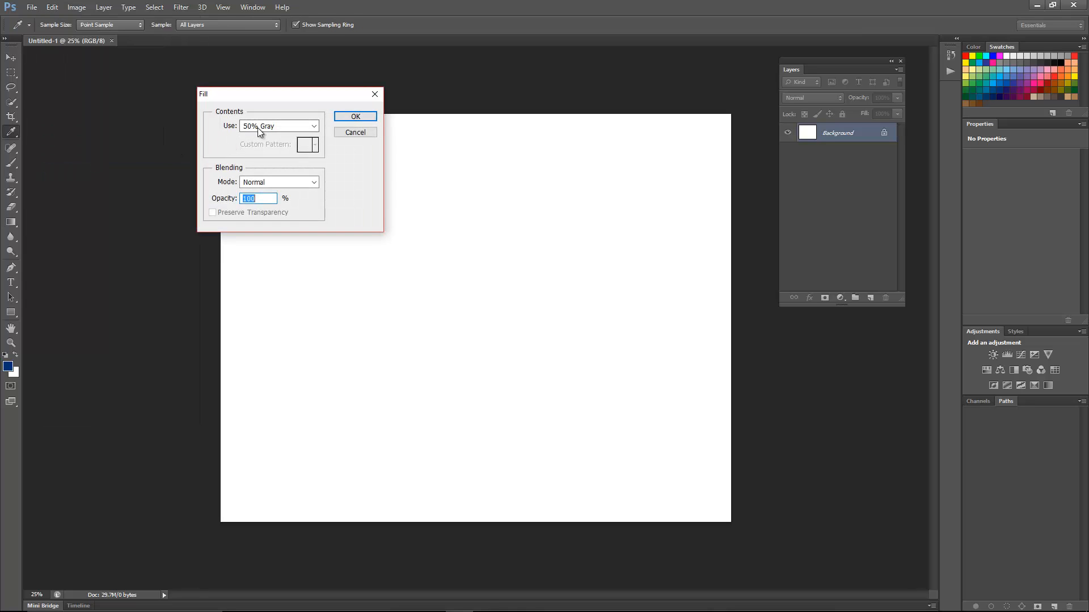
left_click(356, 117)
- Make a portrait-format rectangular marquee selection in the upper middle of the canvas, slightly left of centre
key("g")
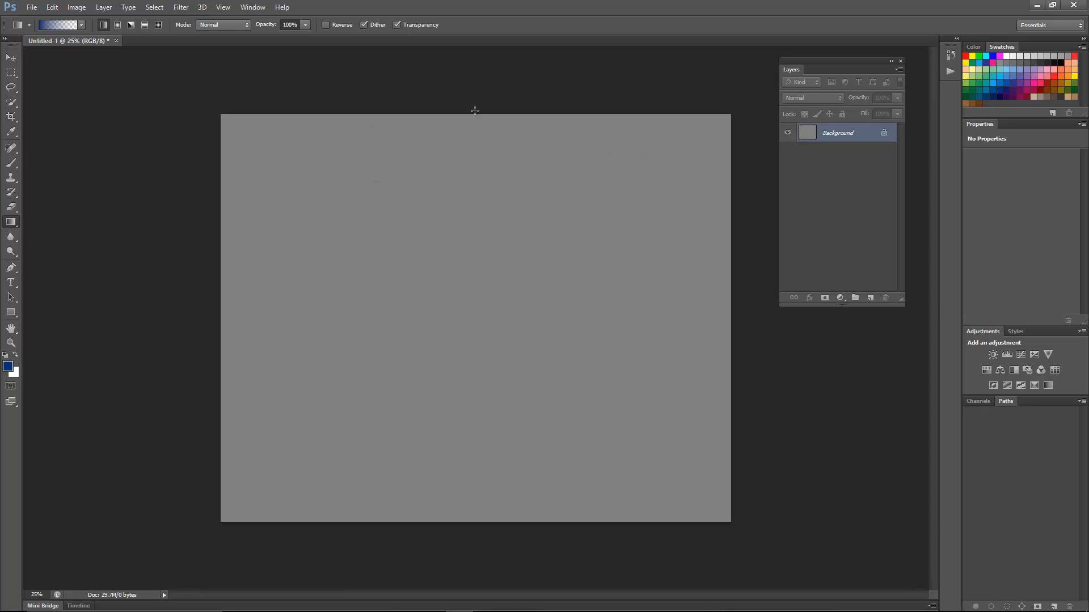
key("m")
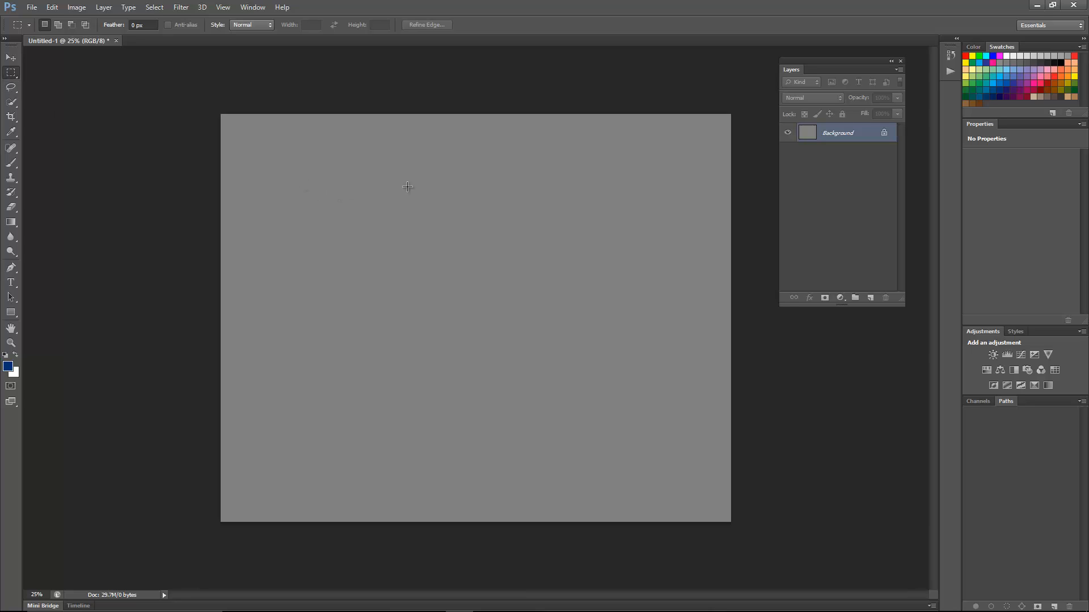
left_click_drag(356, 169, 505, 382)
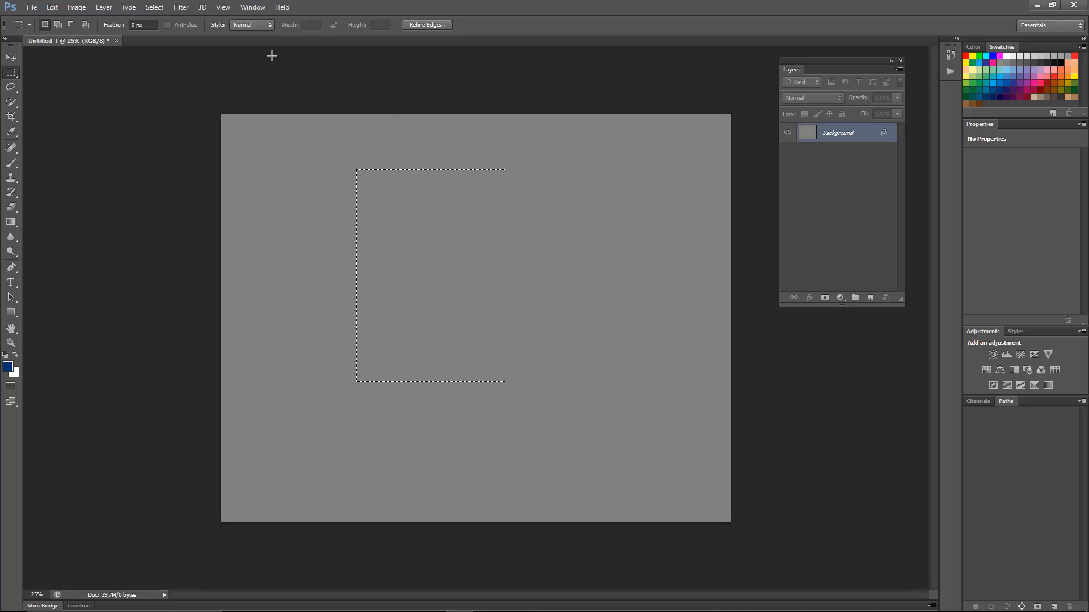
- Create a new layer named "image" with a Red colour label, Normal mode and 100% opacity
left_click(104, 10)
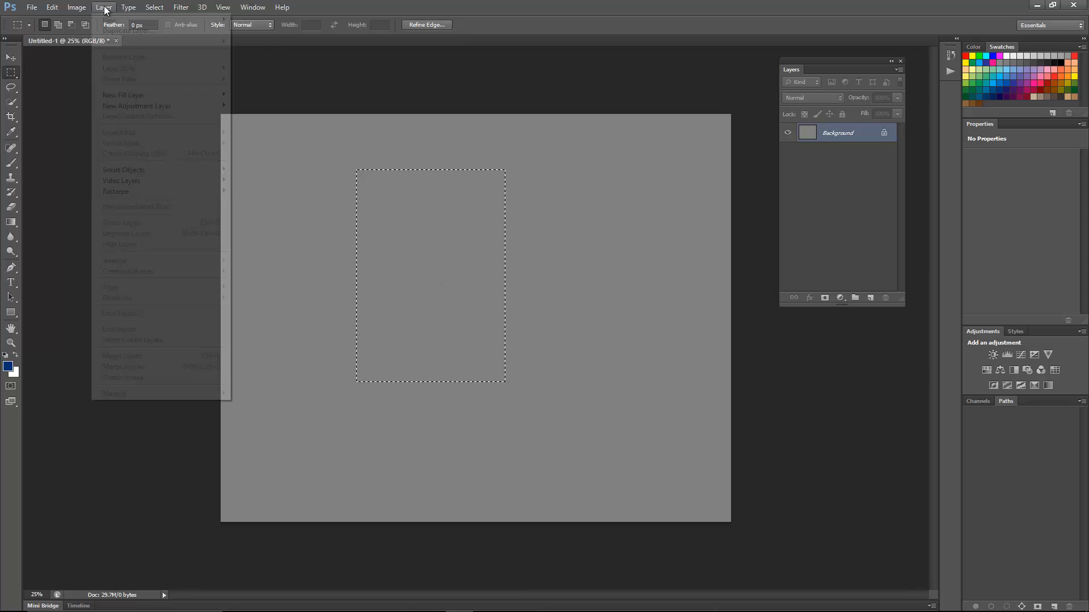
mouse_move(111, 23)
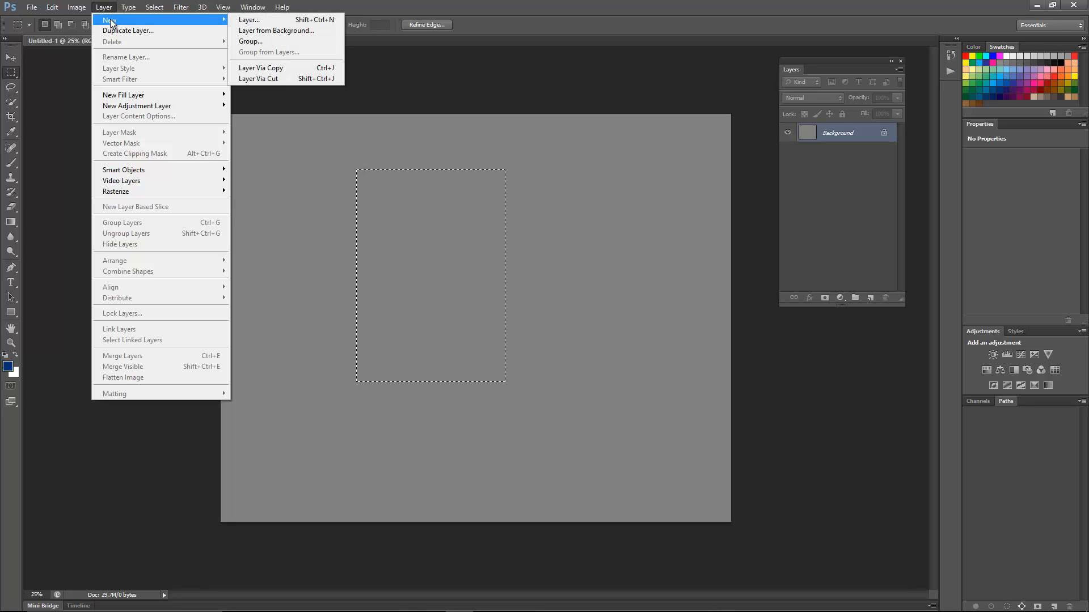
left_click(253, 21)
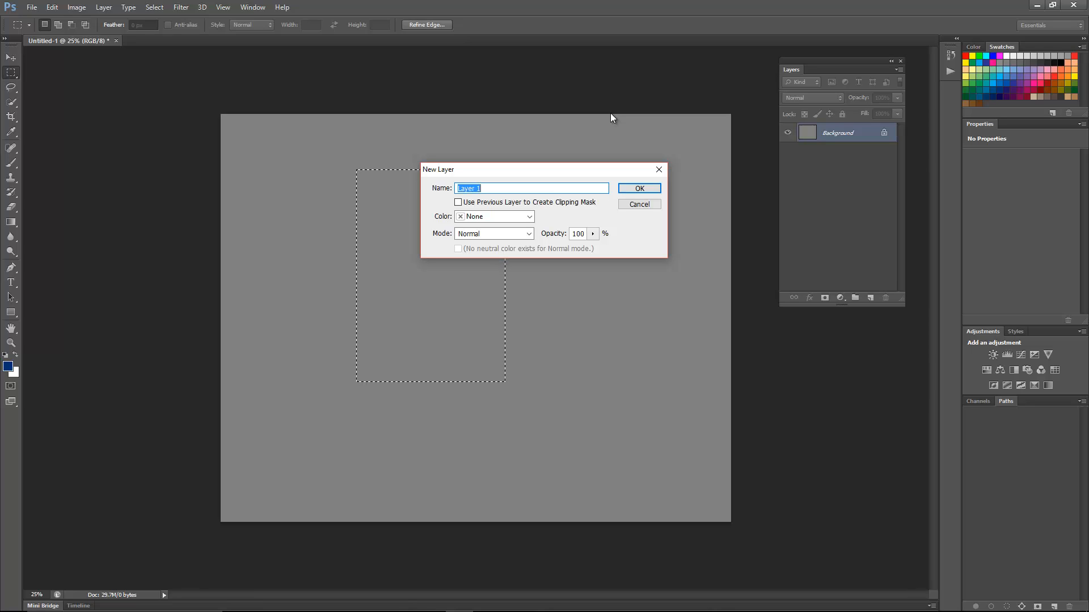
type("image")
left_click(530, 217)
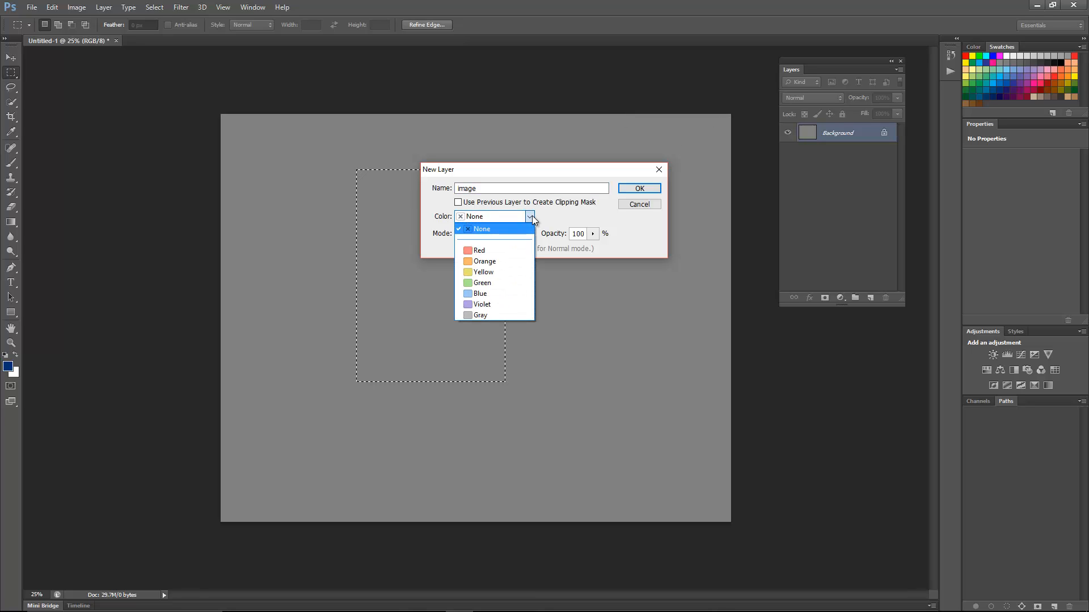
left_click(485, 251)
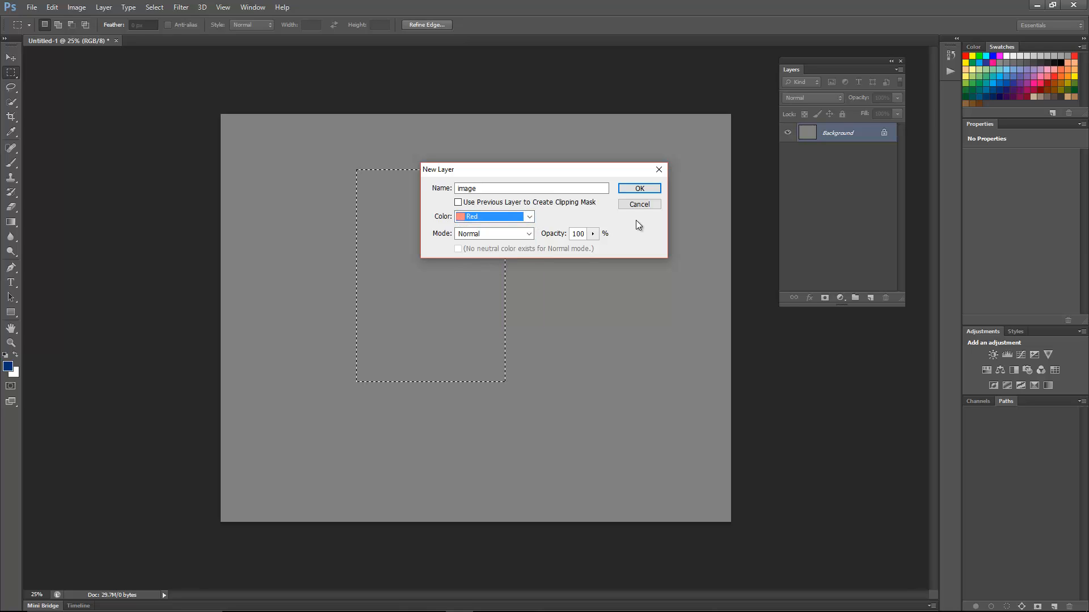
left_click(640, 188)
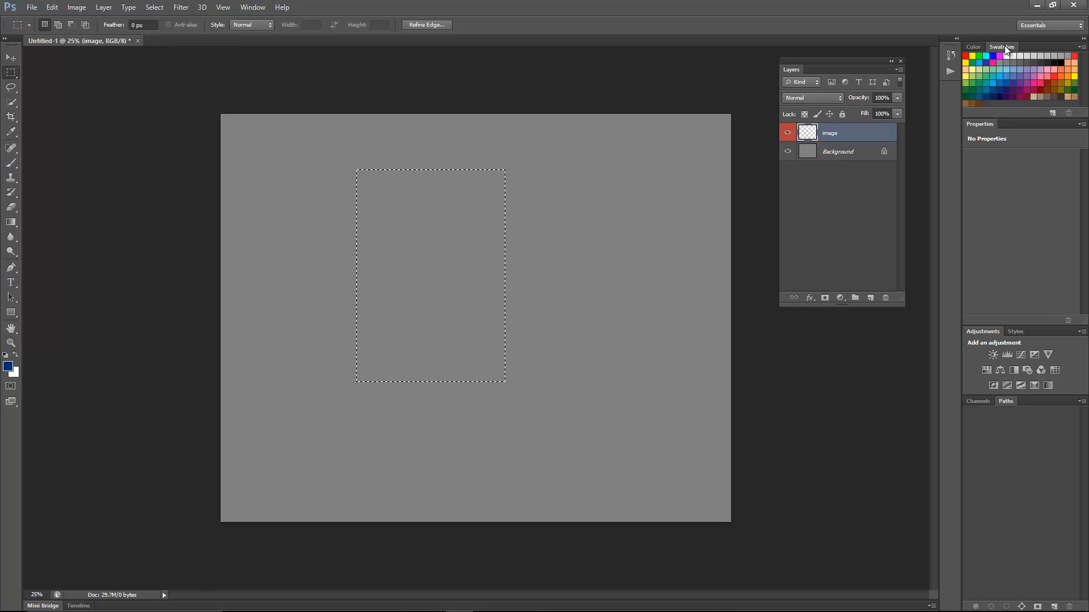
- Choose a dark blue swatch as the foreground colour and fill the rectangular selection with it on the image layer
left_click(250, 8)
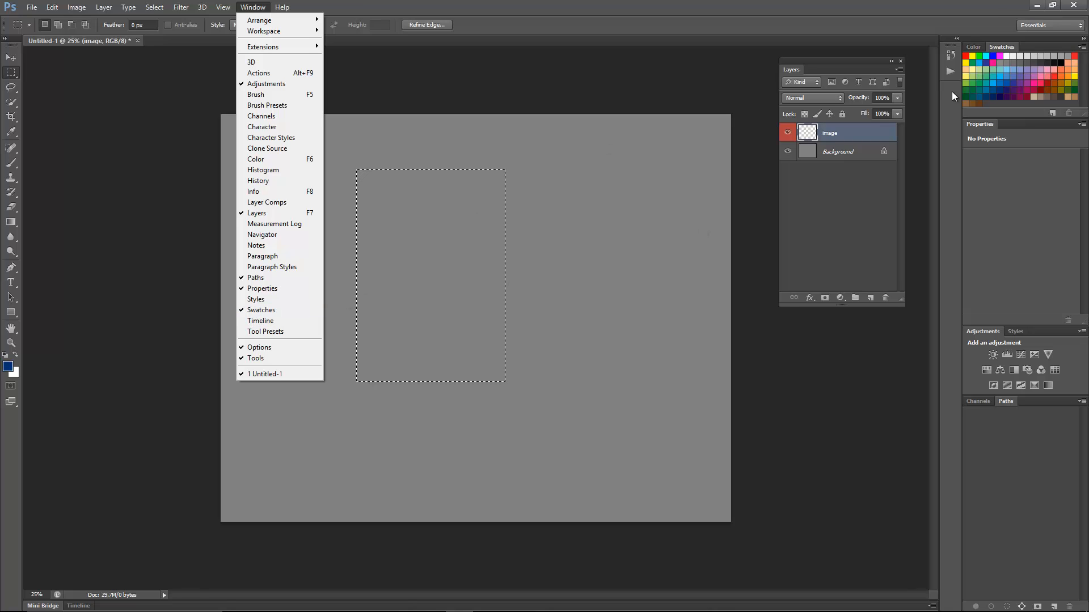
left_click(987, 26)
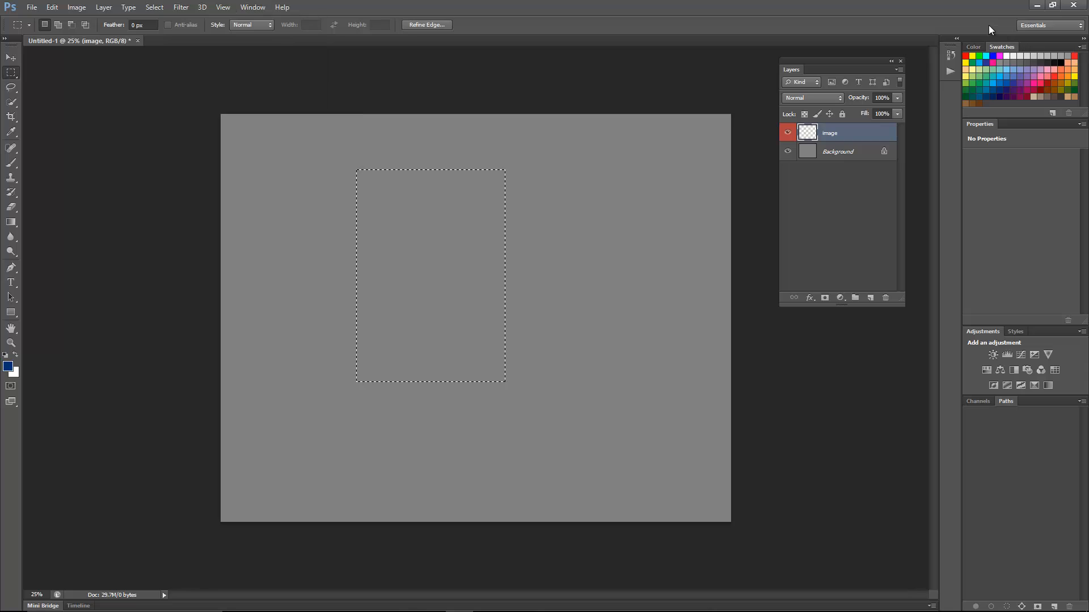
left_click(1014, 82)
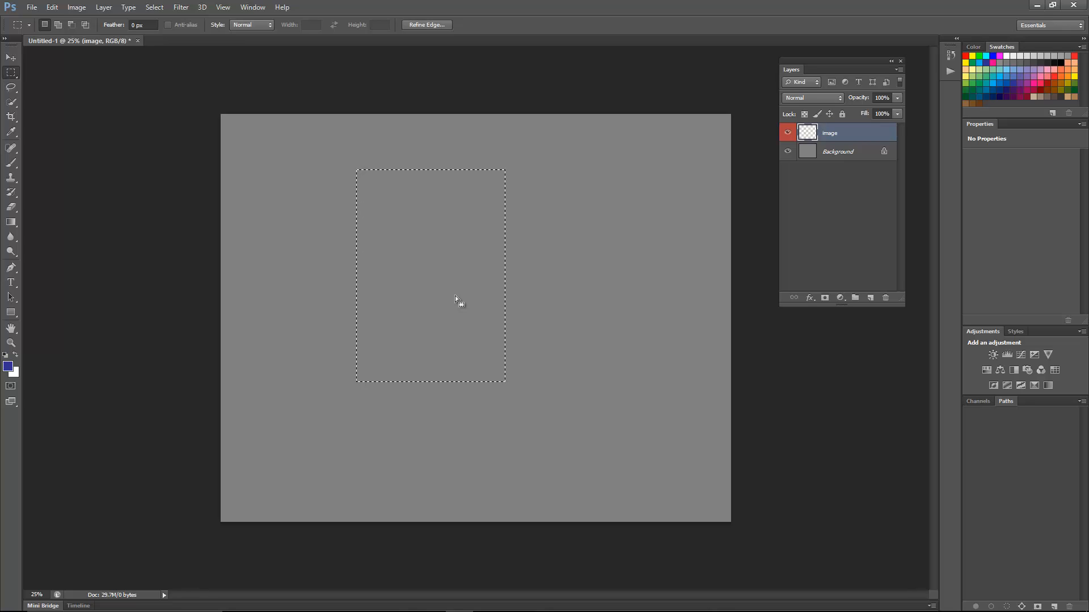
key("alt")
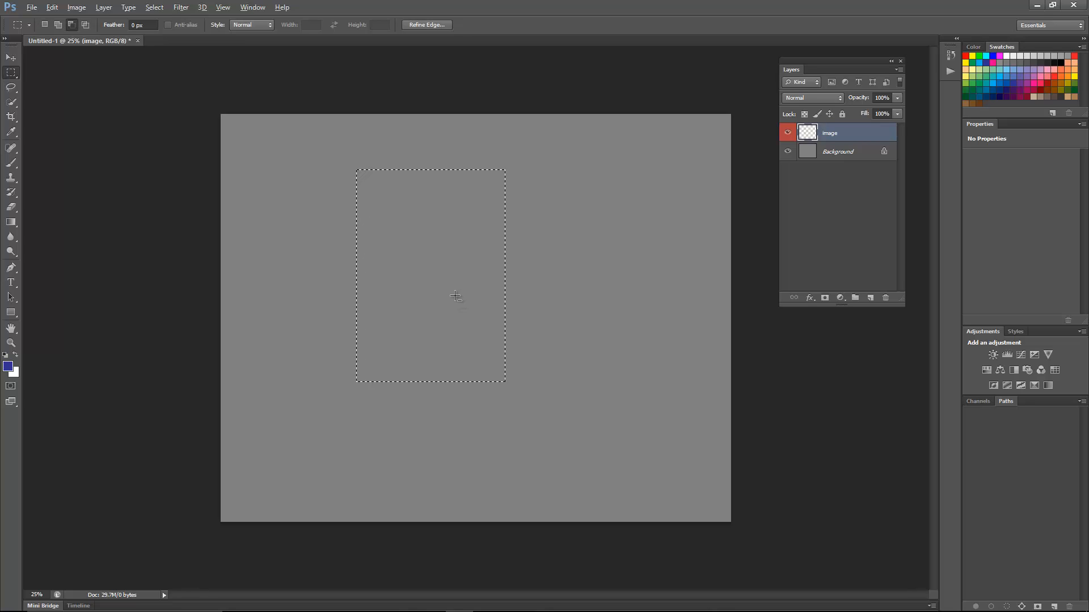
key("alt+BackSpace")
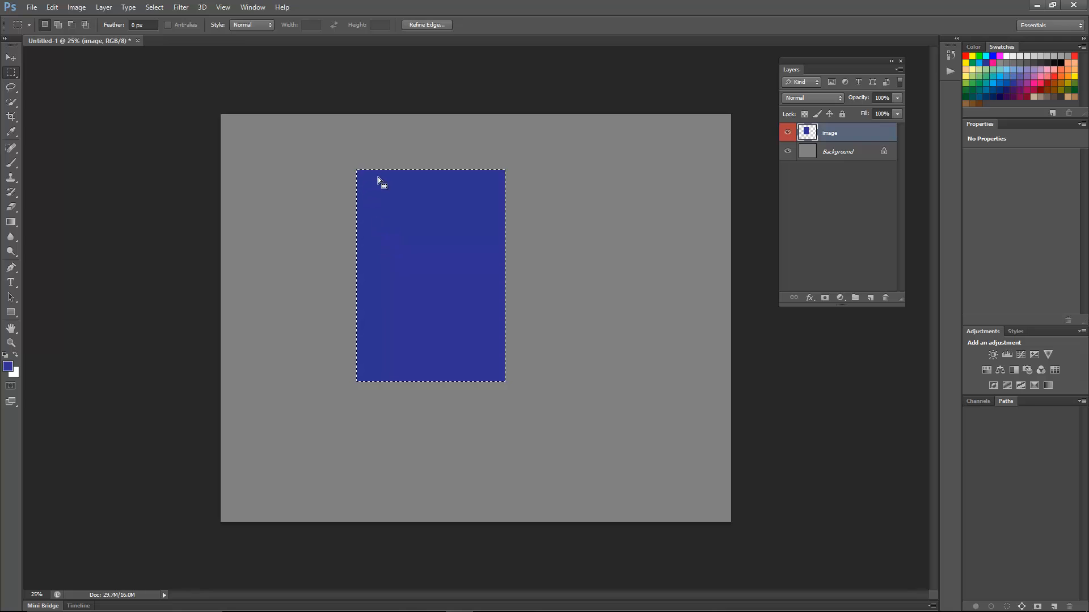
- Clear the selection and convert the image layer to a smart object
left_click(435, 345)
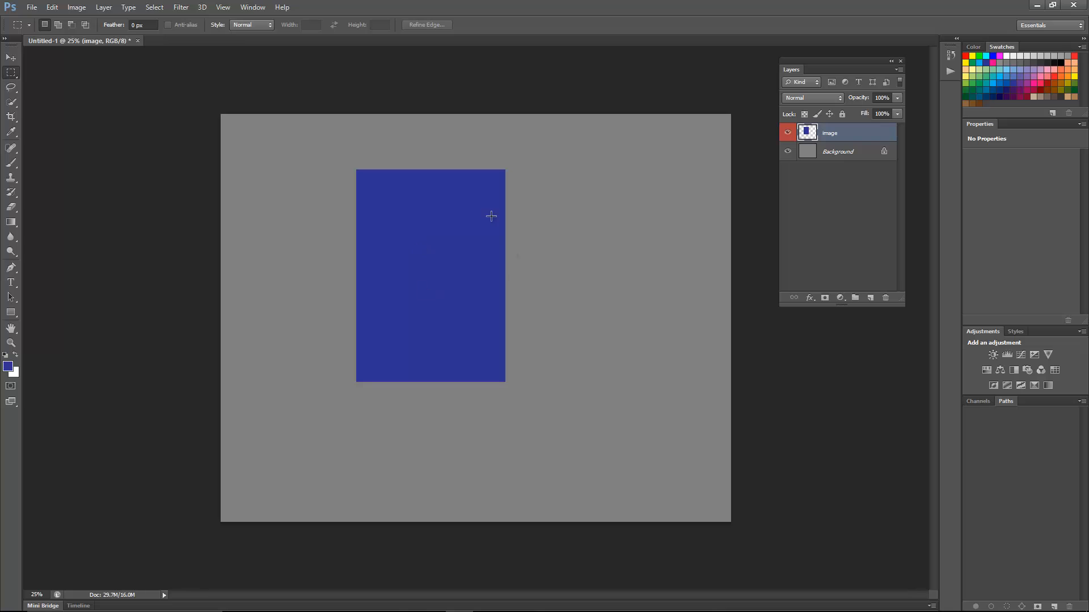
right_click(865, 136)
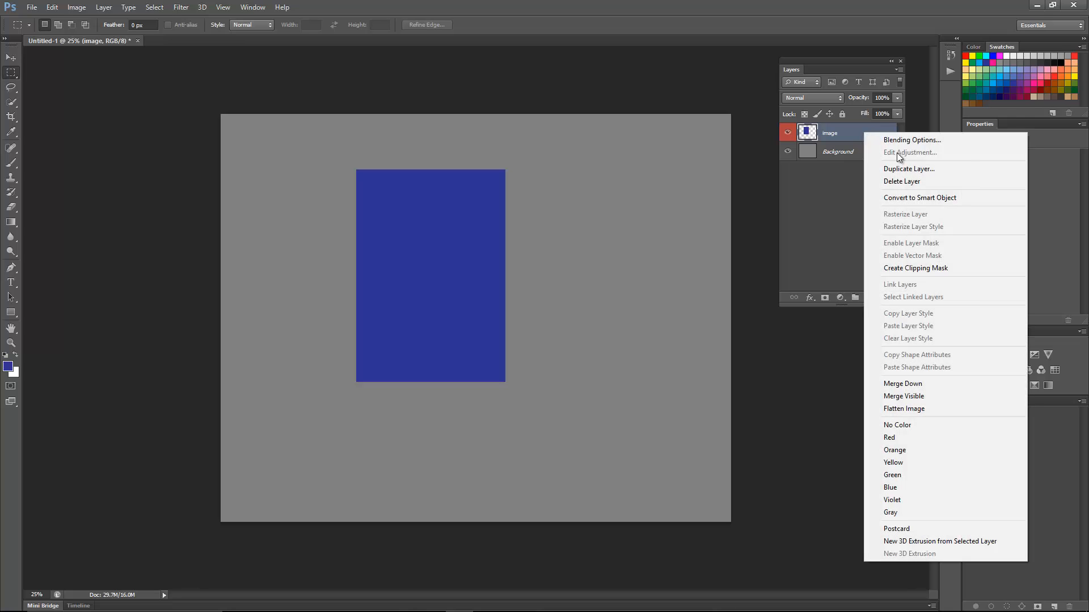
left_click(917, 199)
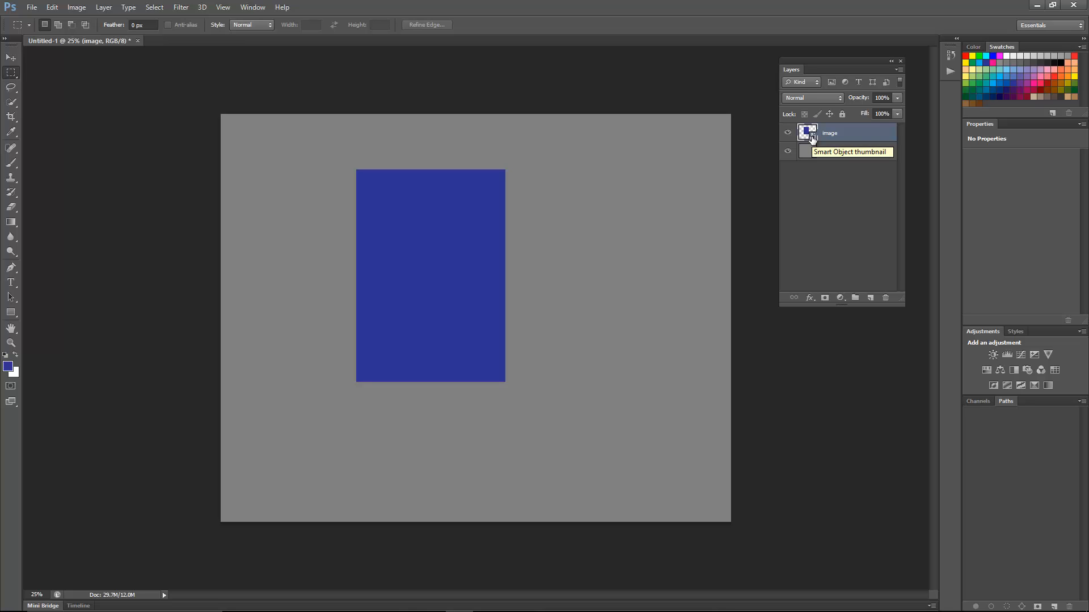
- Add a Stroke layer style to the image layer with colour fffefe, size 21 px and position Inside
double_click(872, 131)
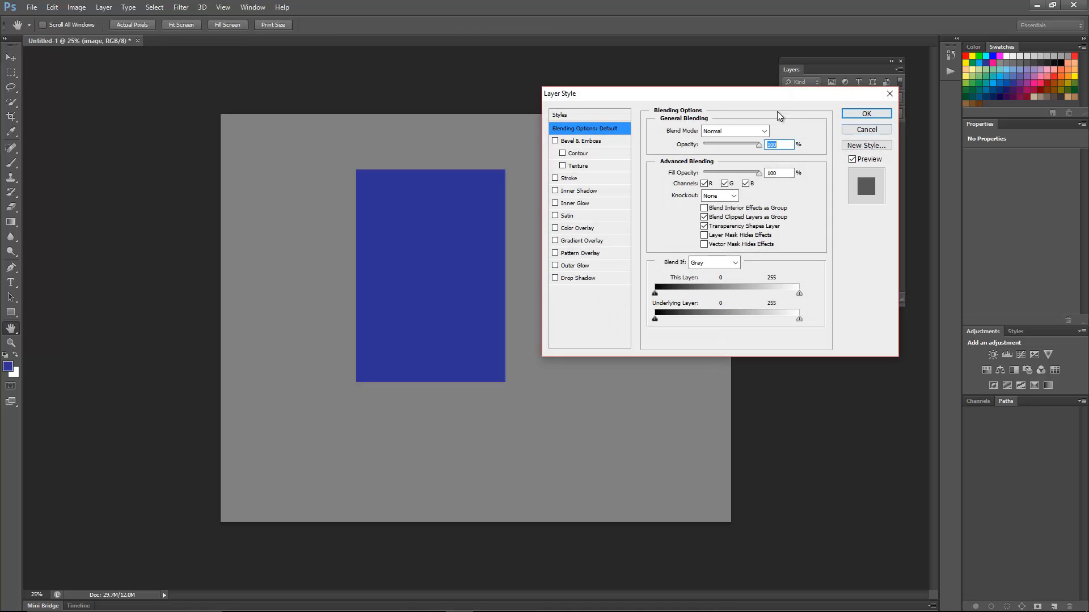
left_click(601, 179)
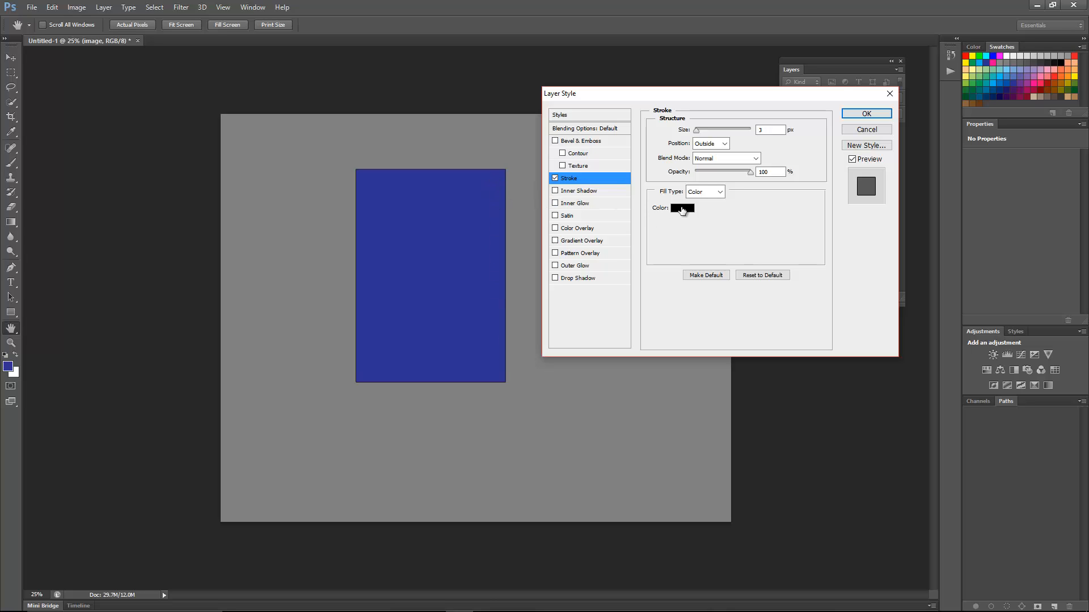
left_click(682, 209)
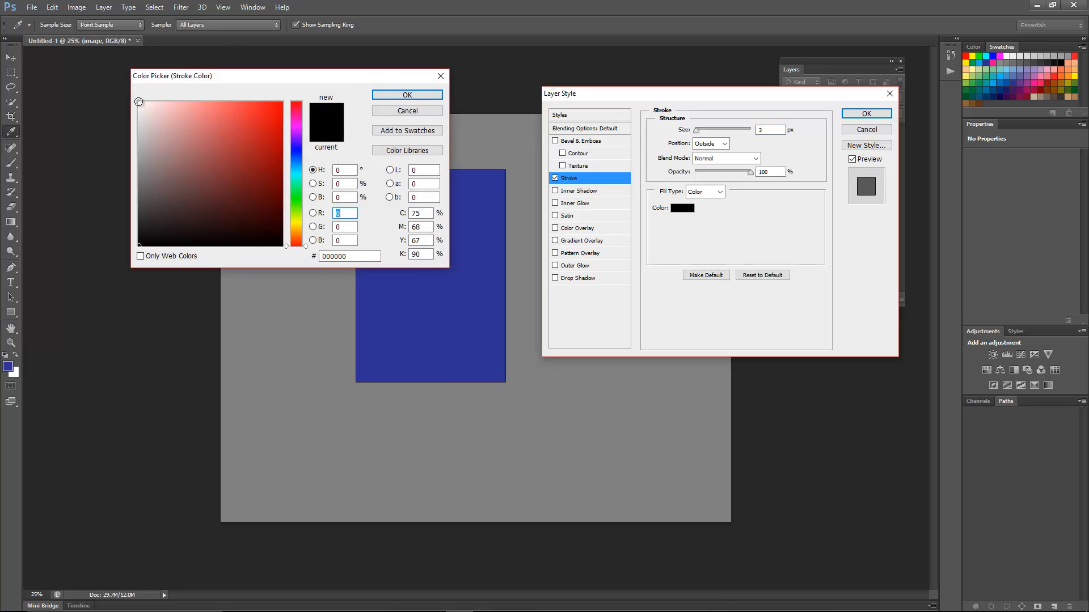
left_click(139, 101)
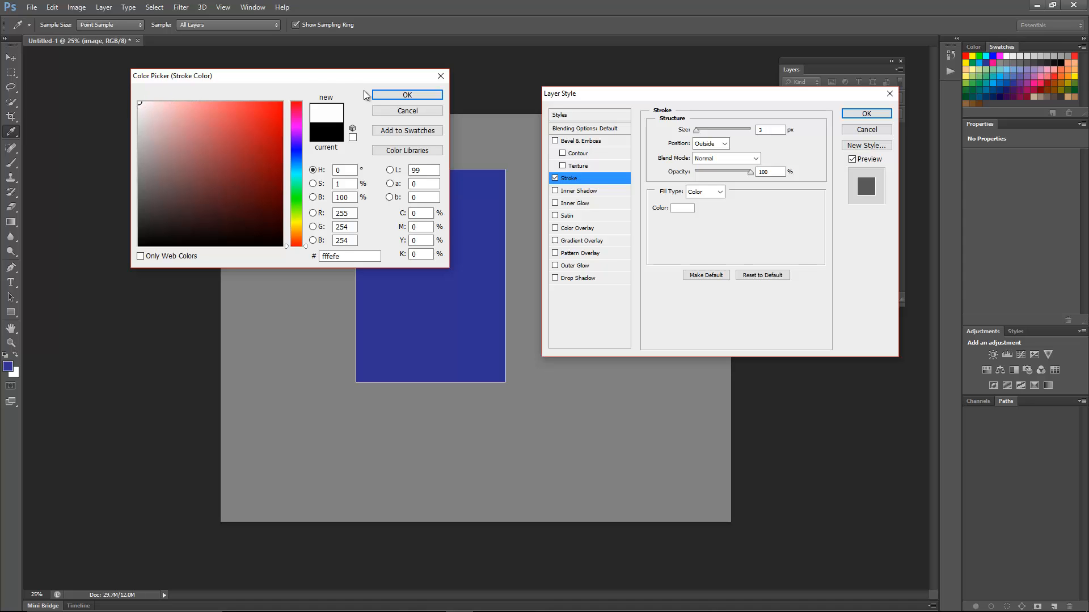
left_click(417, 96)
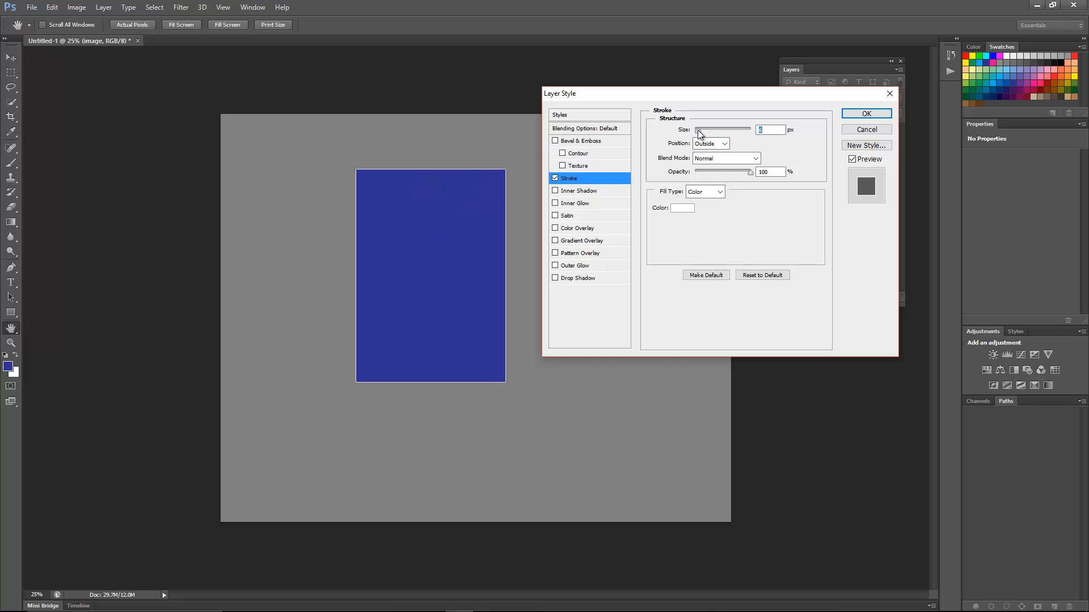
left_click_drag(697, 130, 704, 132)
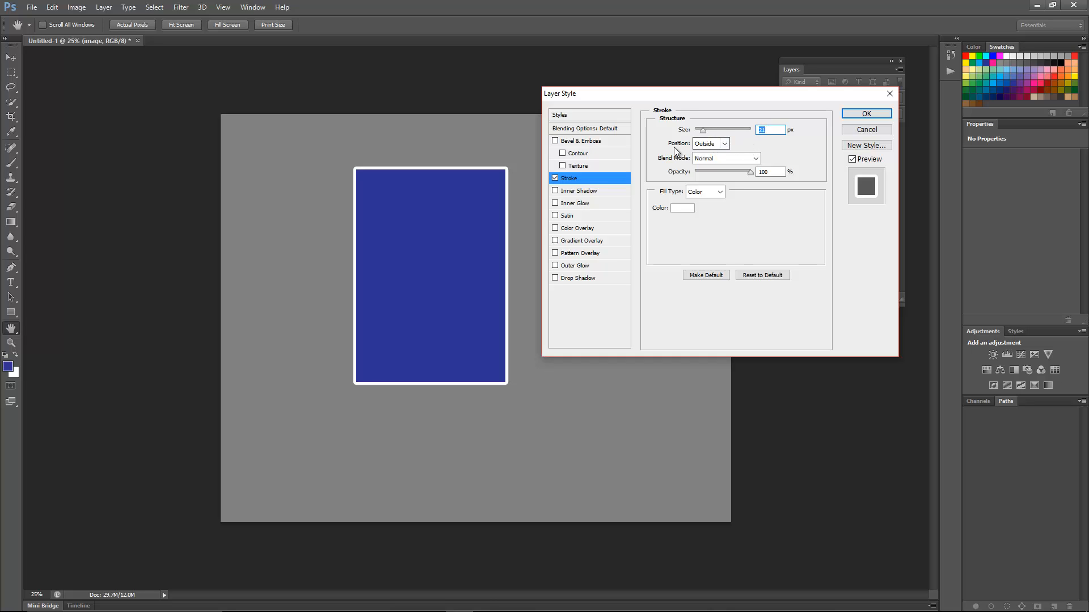
left_click(725, 144)
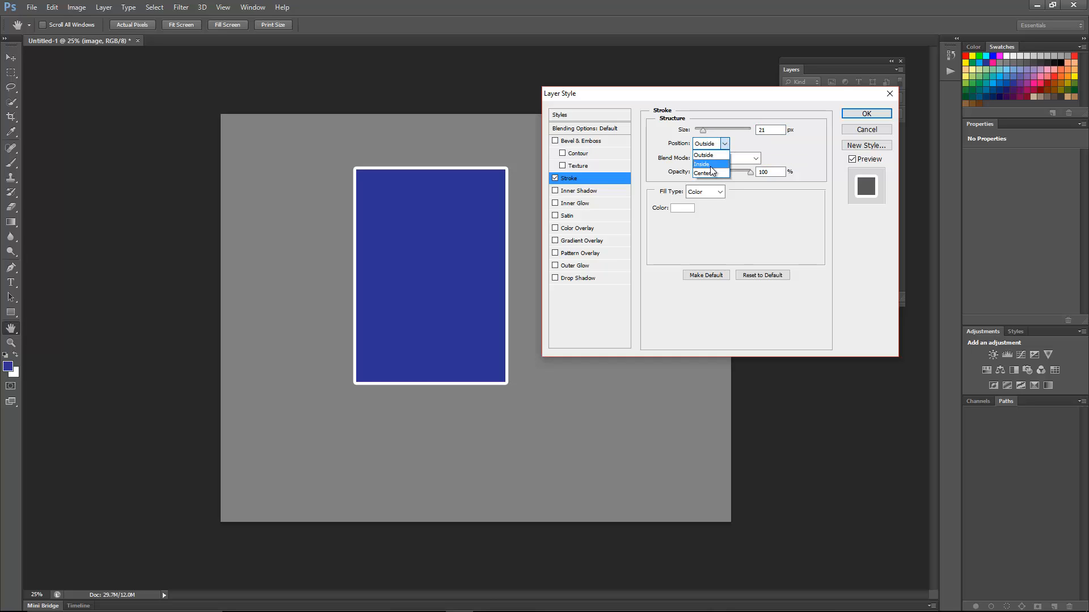
left_click(710, 164)
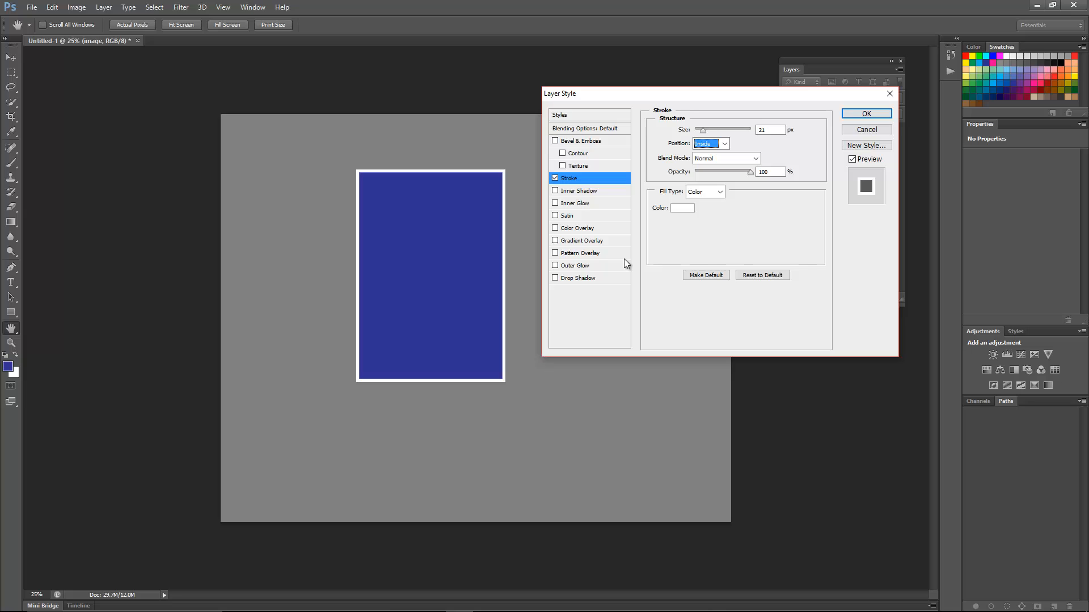
- Add a Drop Shadow to the image layer with angle 90°, distance 11 px and a slightly larger size, and apply the layer styles
left_click(597, 278)
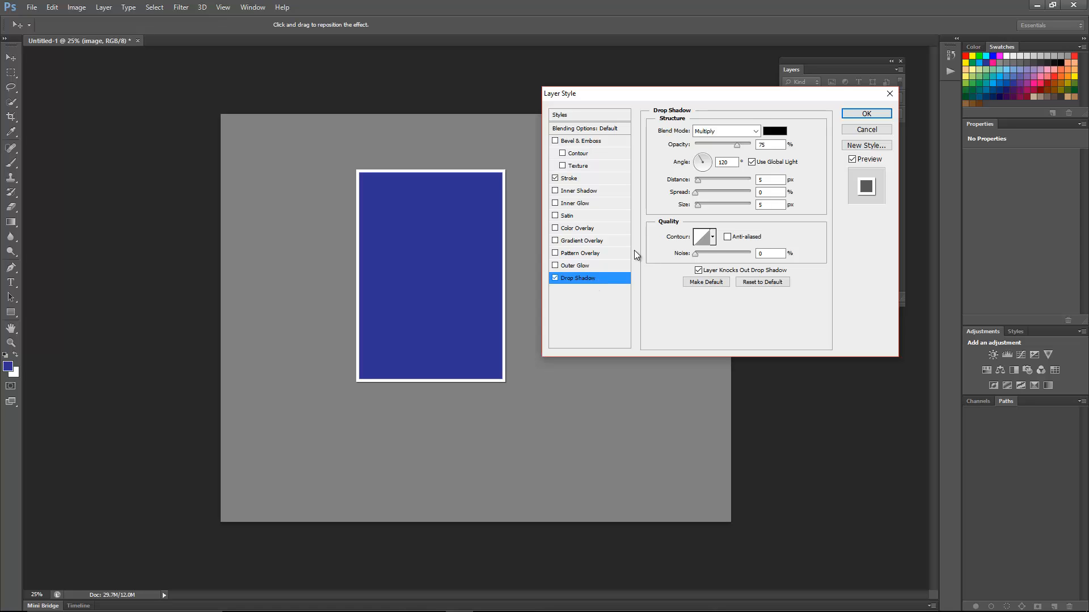
double_click(723, 163)
type("90")
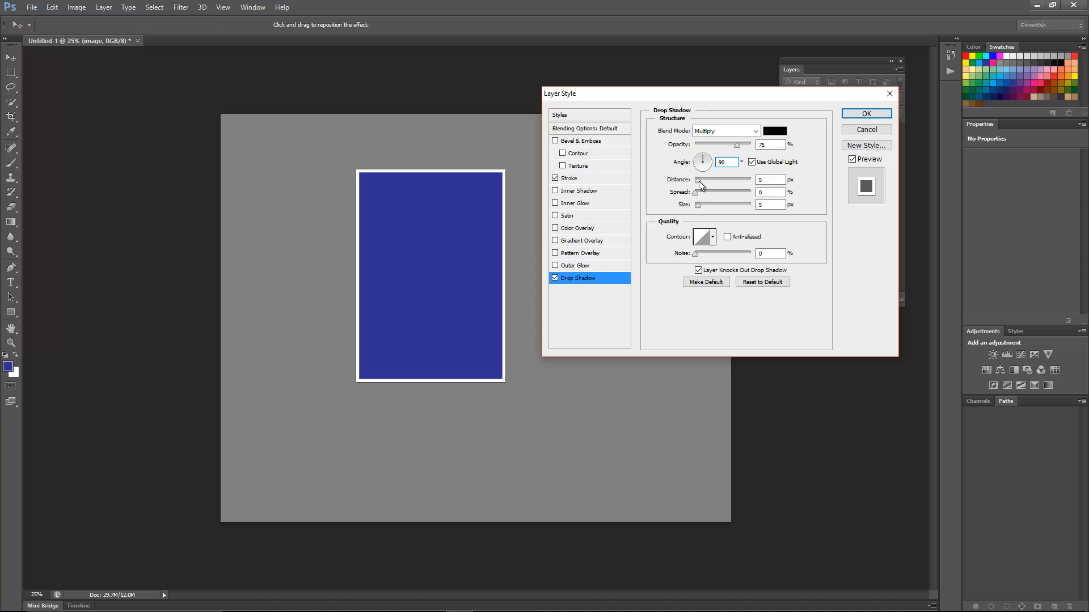
left_click_drag(699, 181, 702, 184)
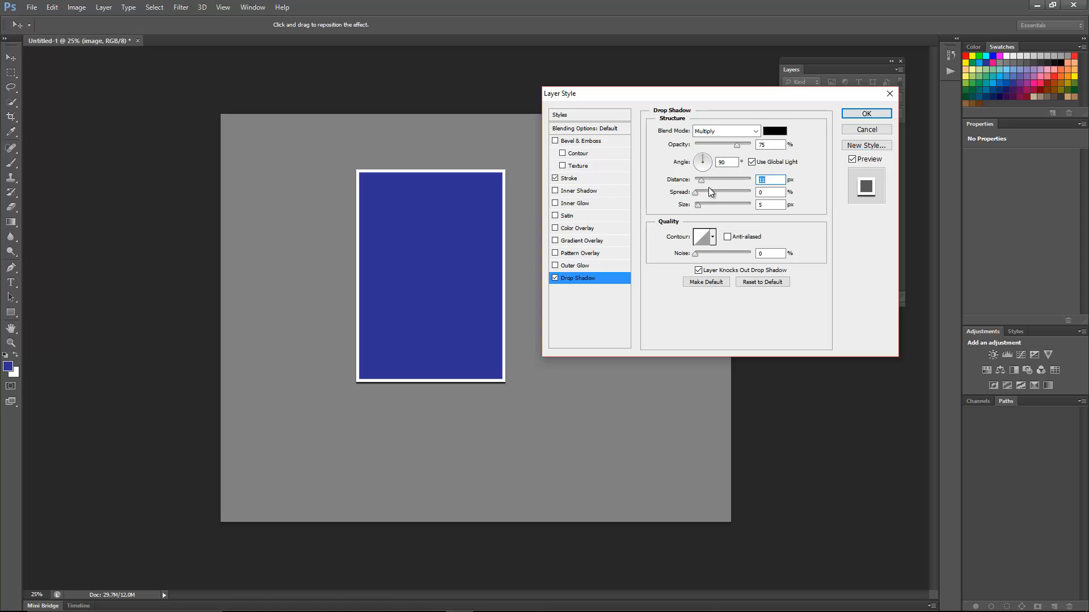
left_click_drag(699, 207, 704, 207)
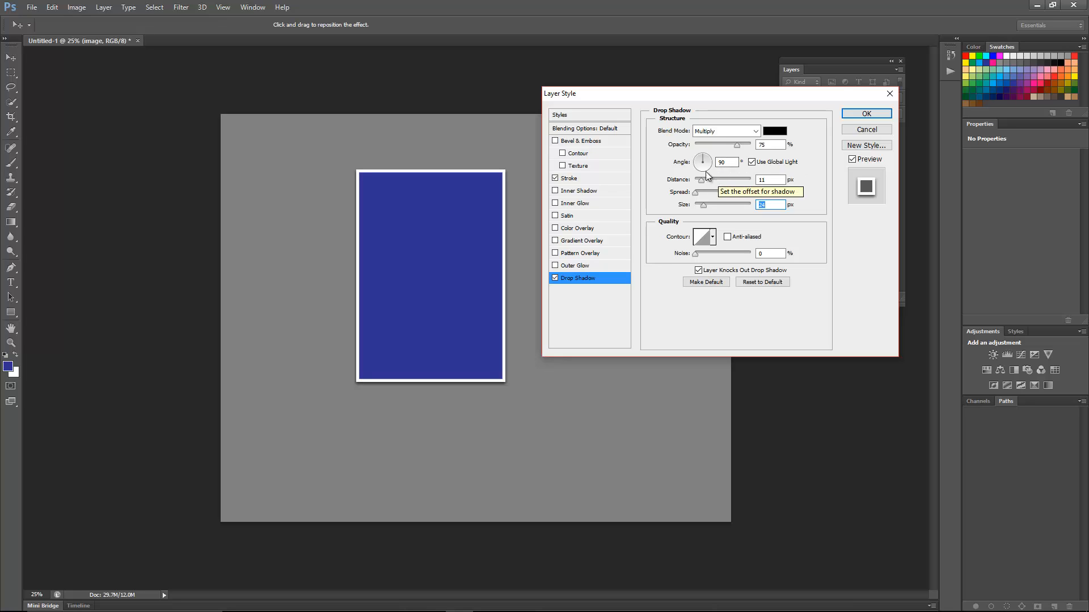
left_click(864, 114)
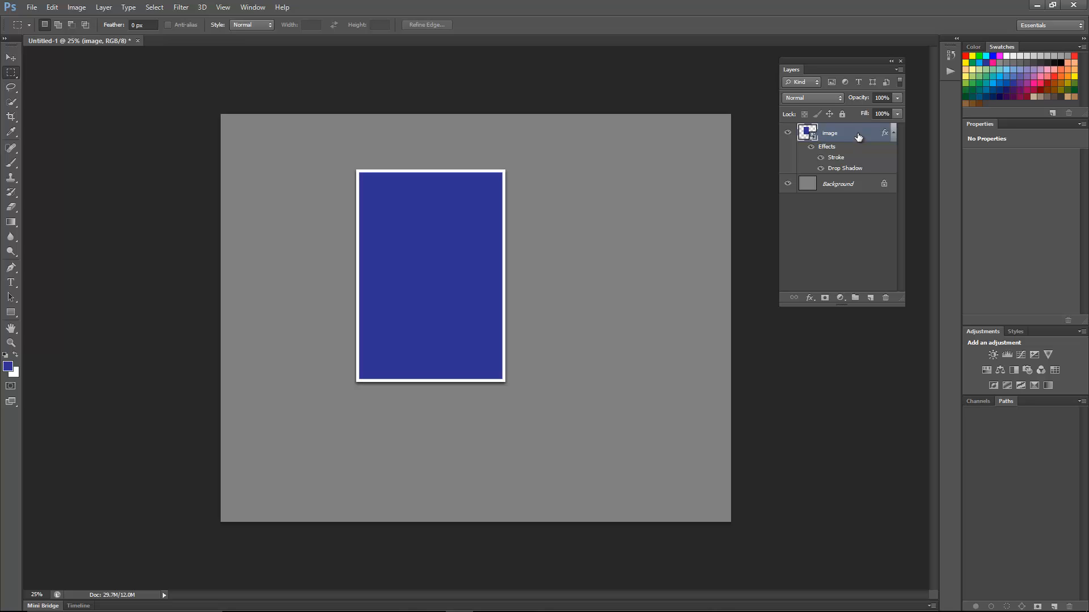
- Duplicate the image layer as "reflection" and move the copy beneath the image layer
key("ctrl+j")
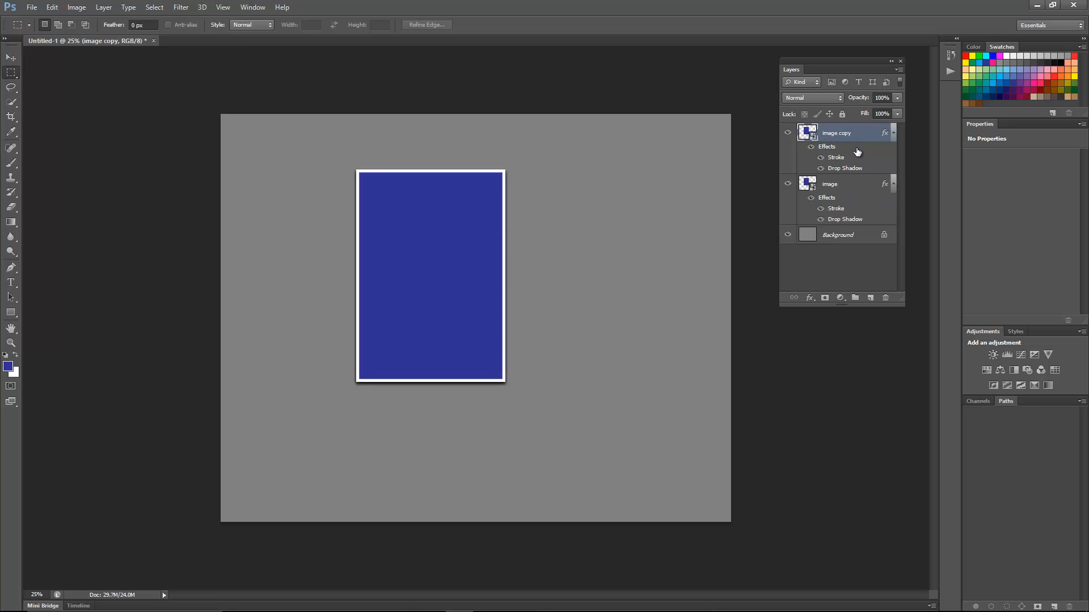
left_click(849, 185)
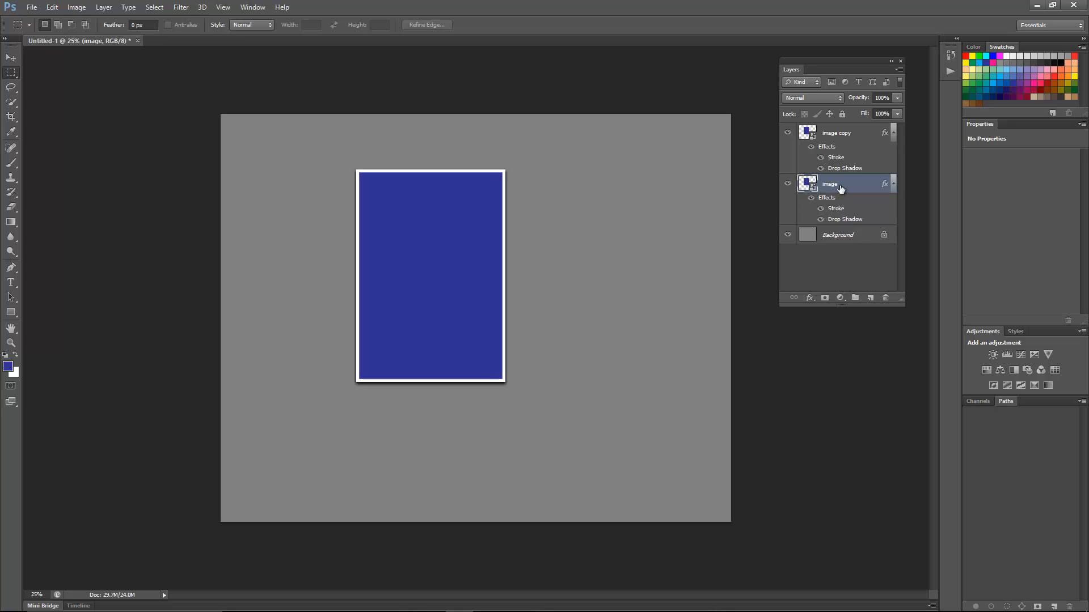
left_click(835, 133)
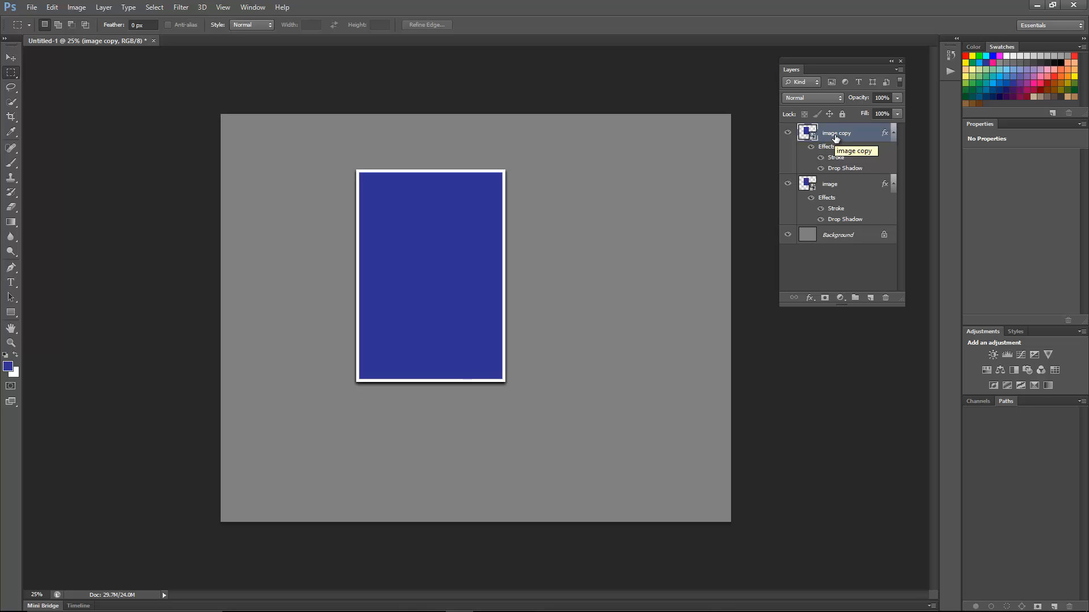
double_click(836, 137)
type("reflection")
key("Return")
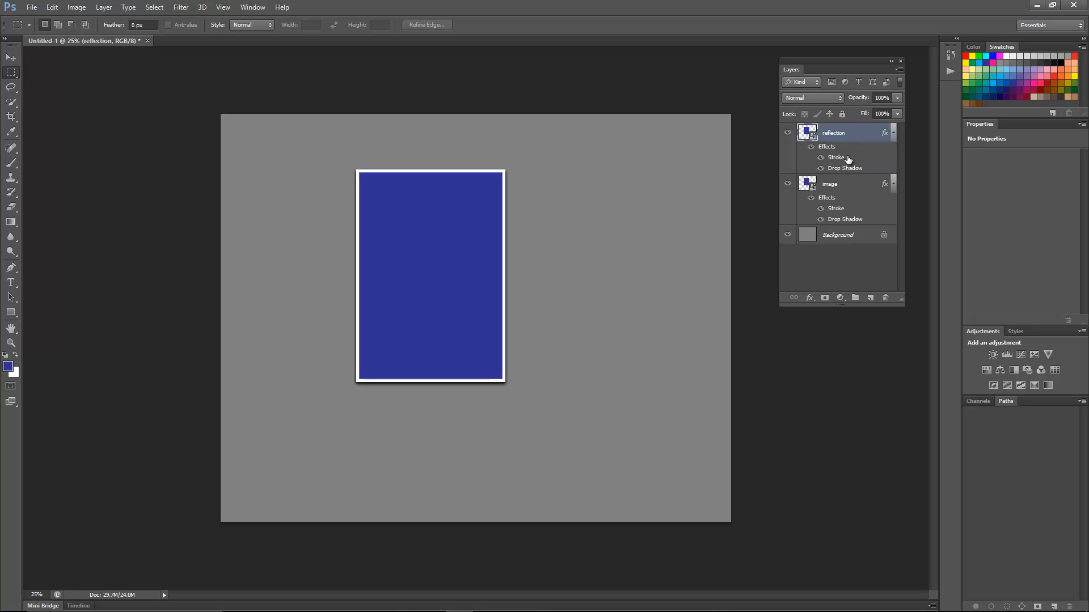
left_click_drag(852, 134, 853, 218)
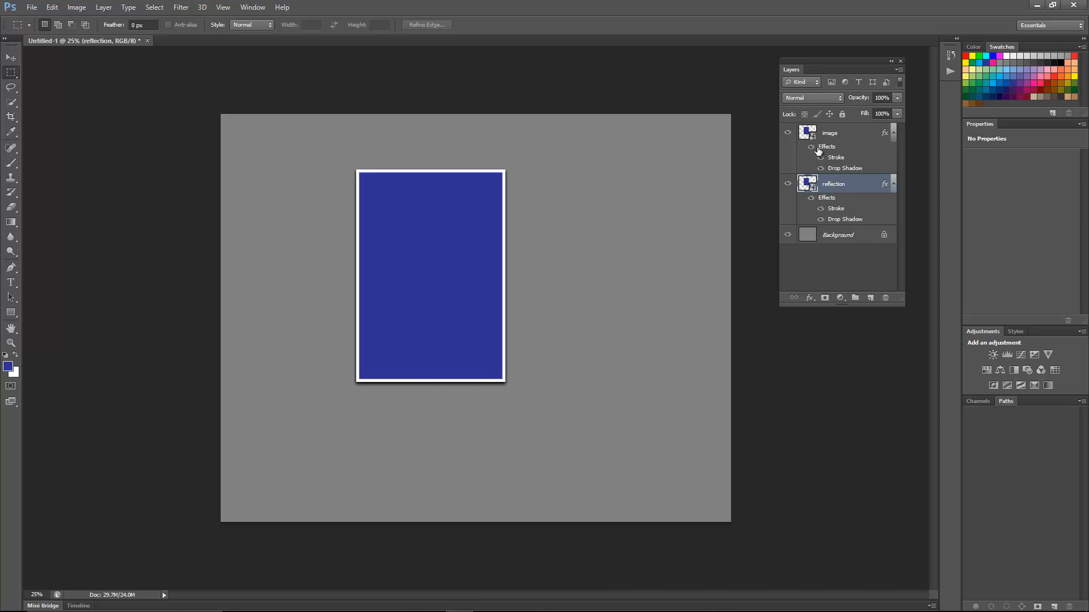
- Open the contents of the reflection smart object and place the photo DSC_6426 in it
double_click(815, 189)
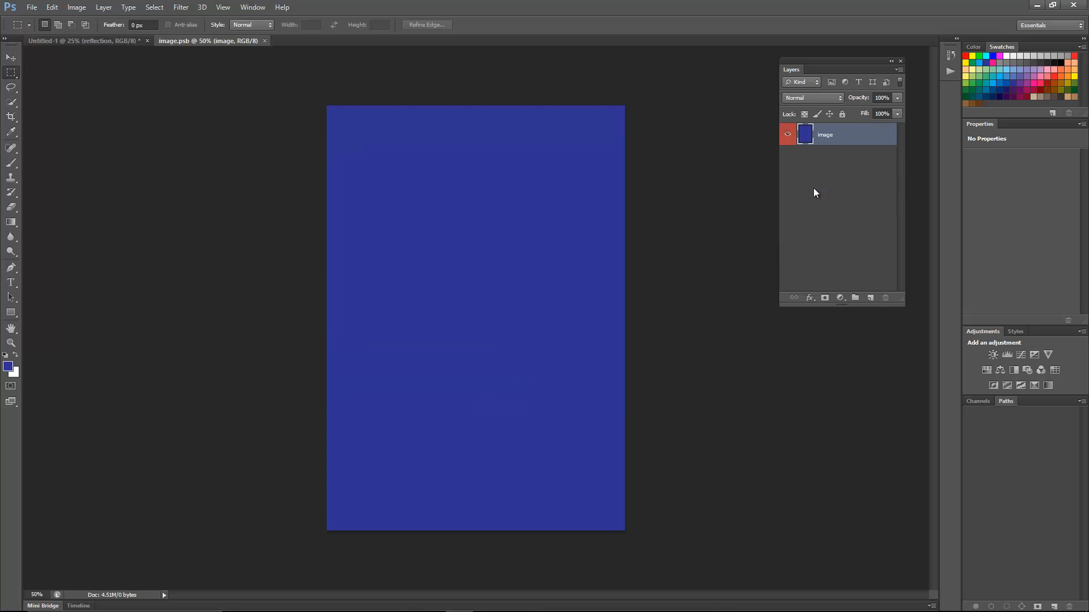
left_click(32, 7)
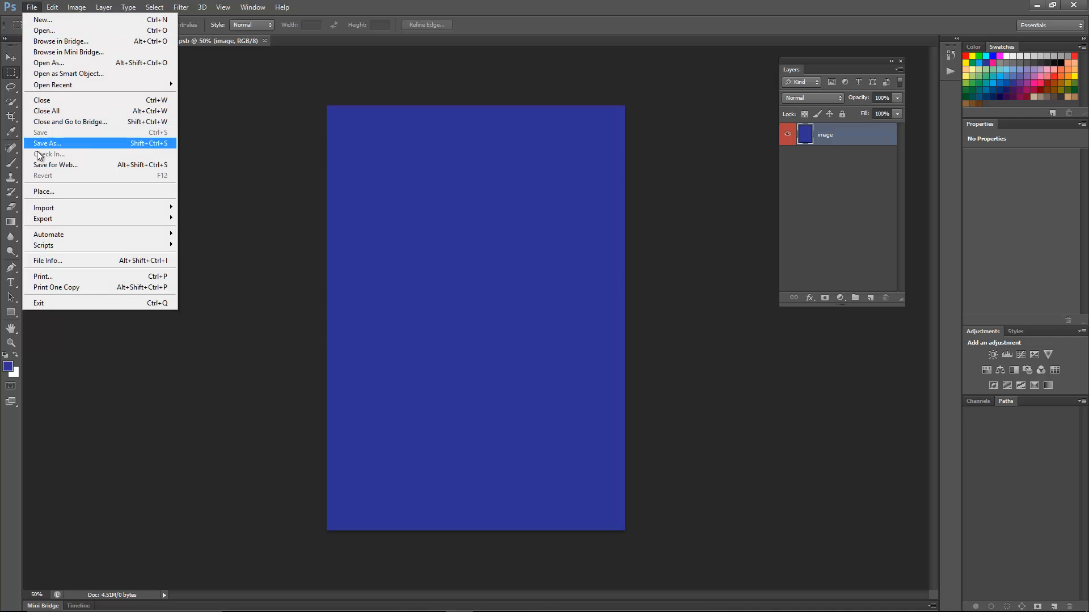
left_click(41, 192)
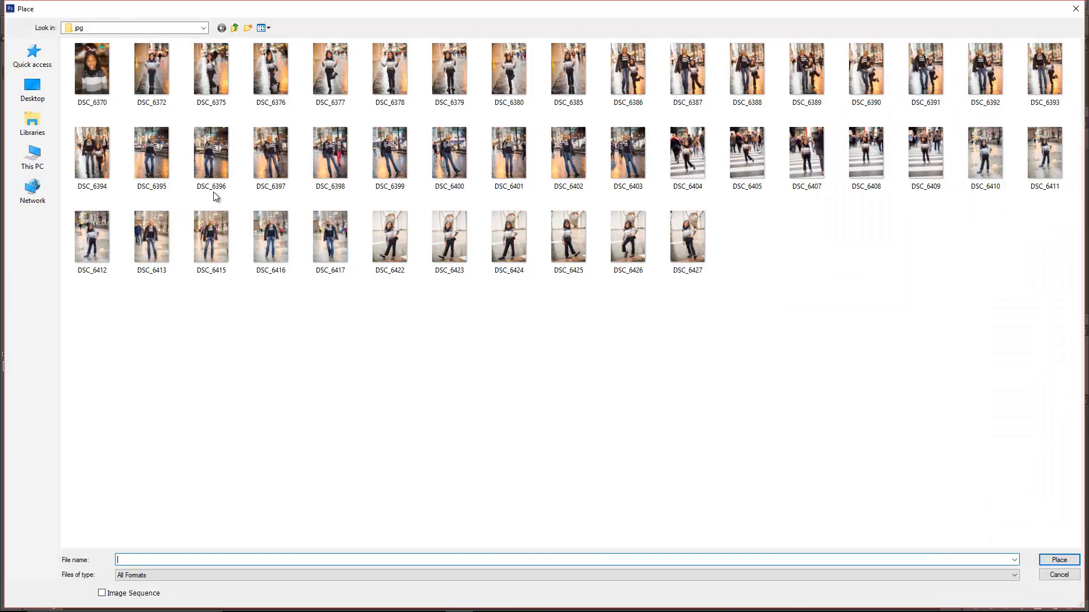
left_click(632, 240)
double_click(631, 240)
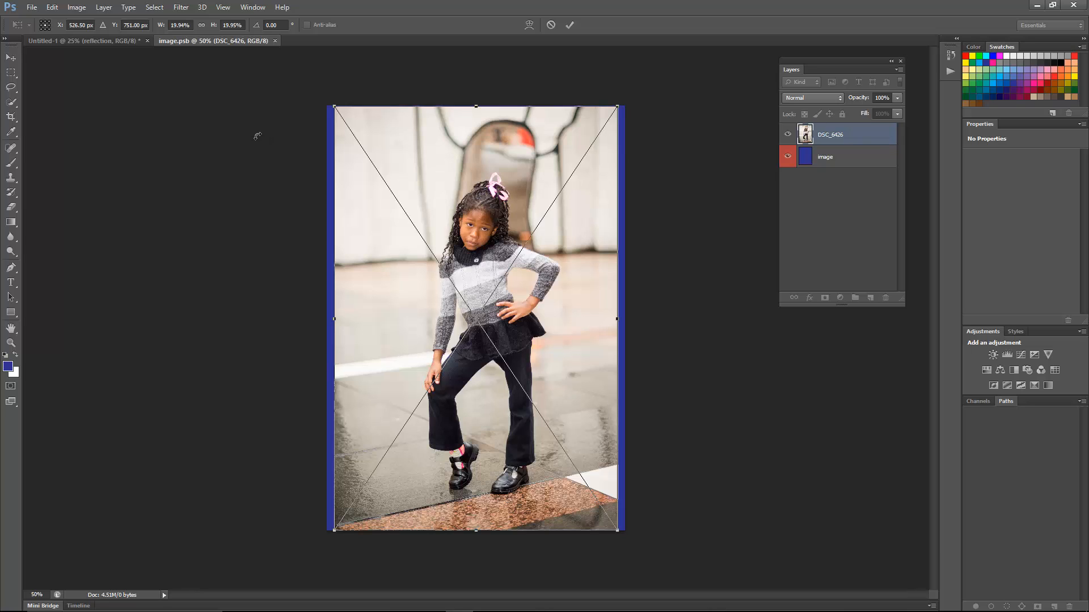
- Scale the placed photo to about 23% and position it to cover the blue canvas, and save and close image.psb
left_click(201, 25)
left_click_drag(331, 106, 319, 92)
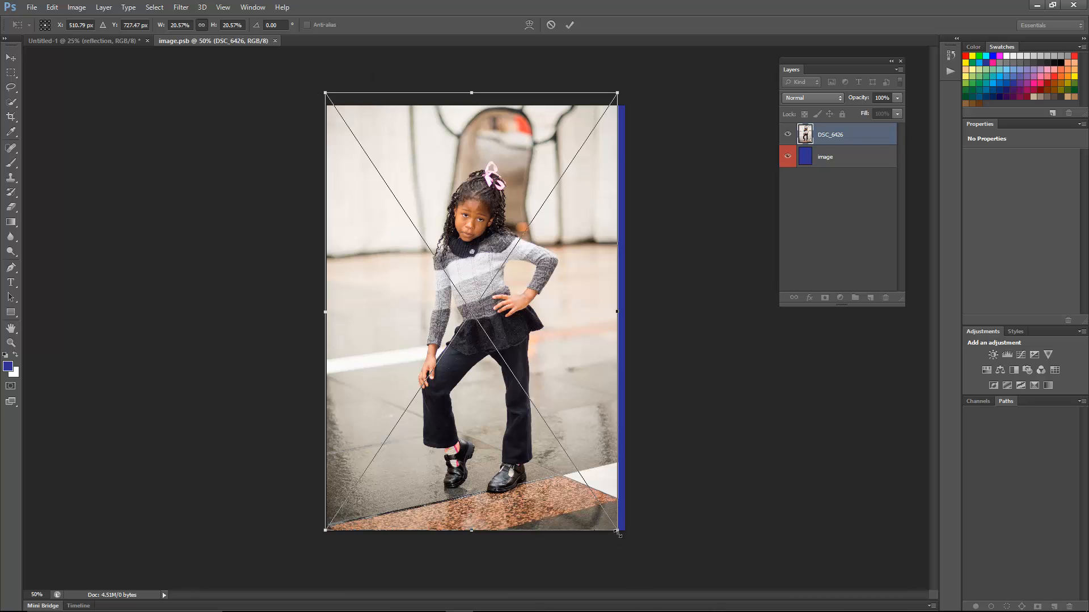
left_click_drag(619, 533, 645, 595)
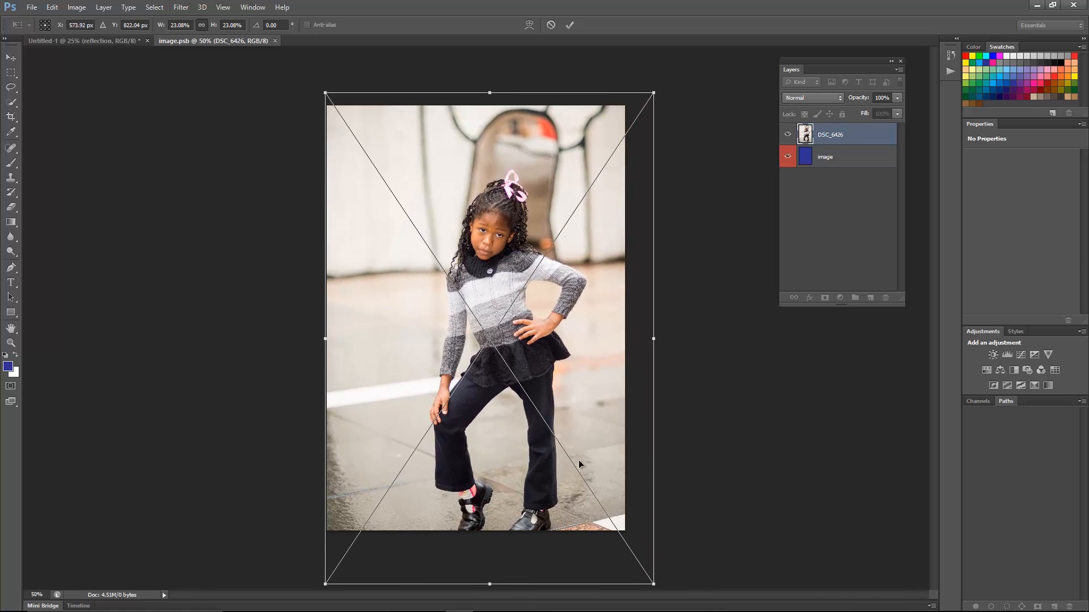
left_click_drag(574, 423, 555, 414)
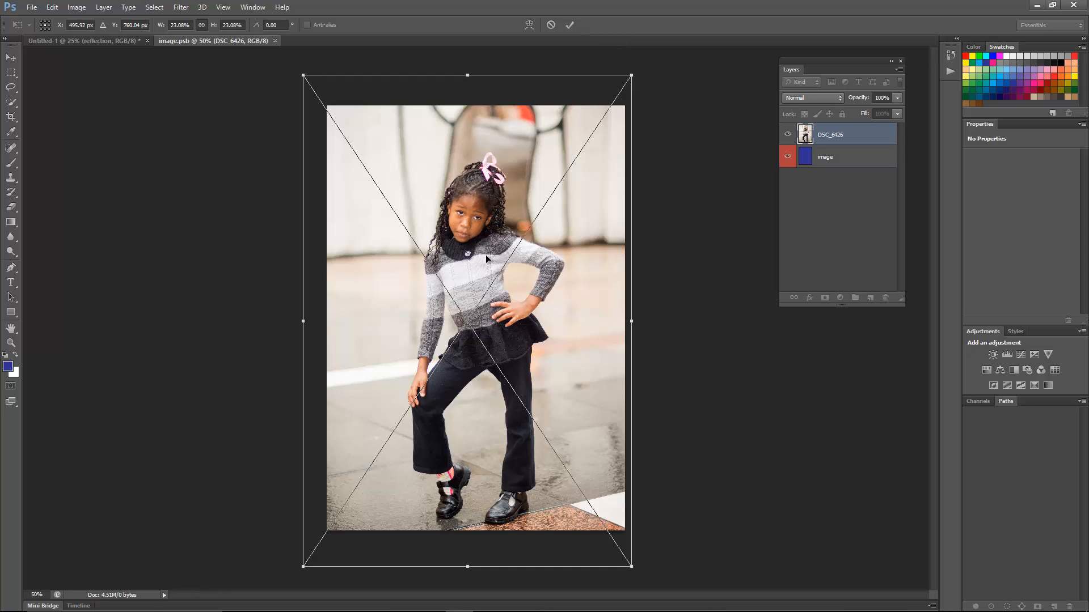
key("Return")
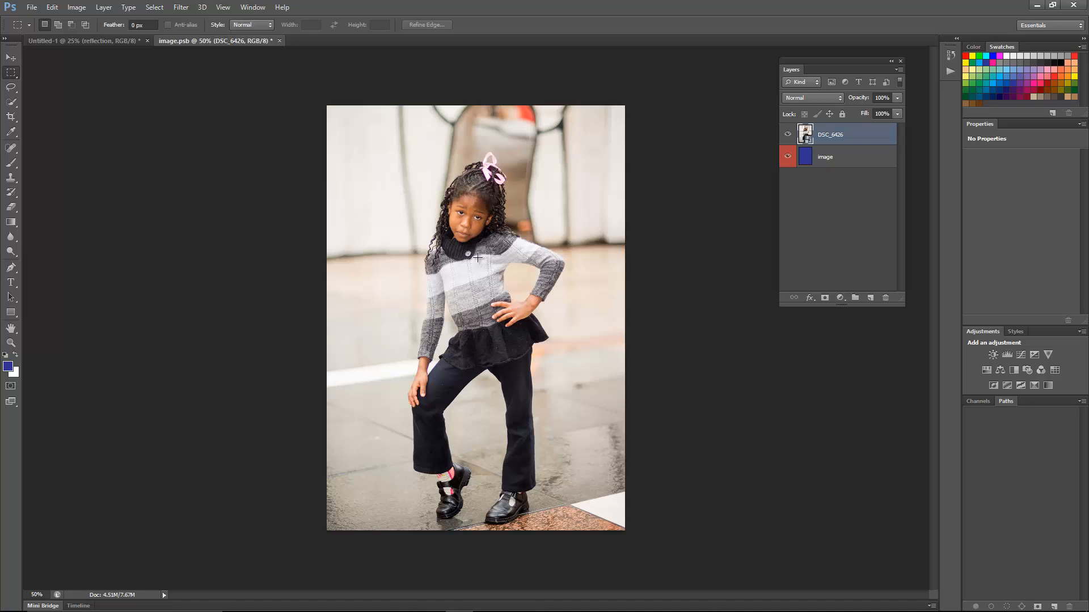
left_click(279, 40)
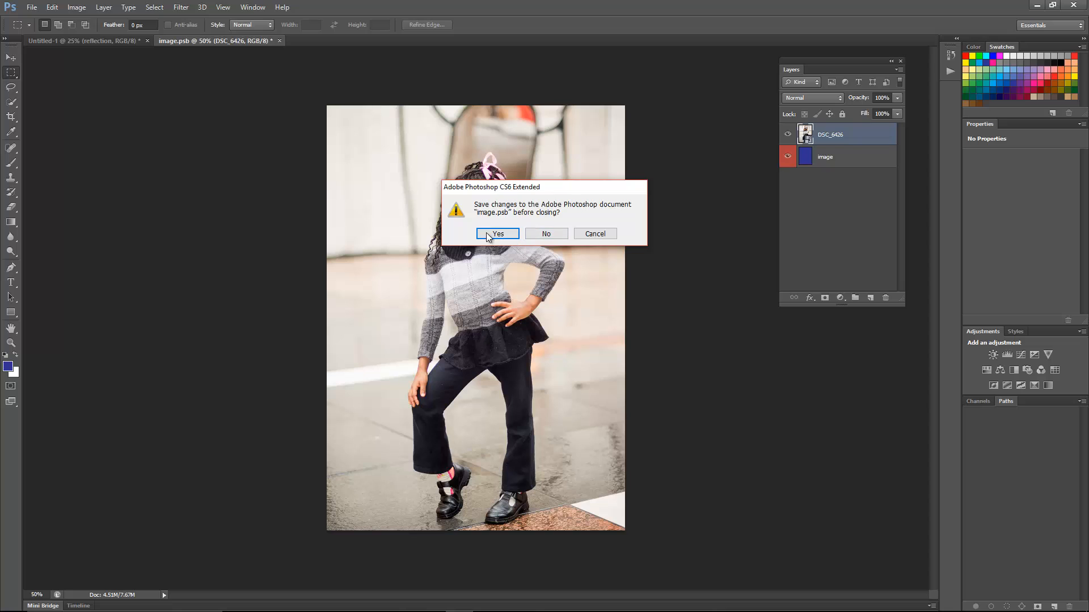
left_click(510, 237)
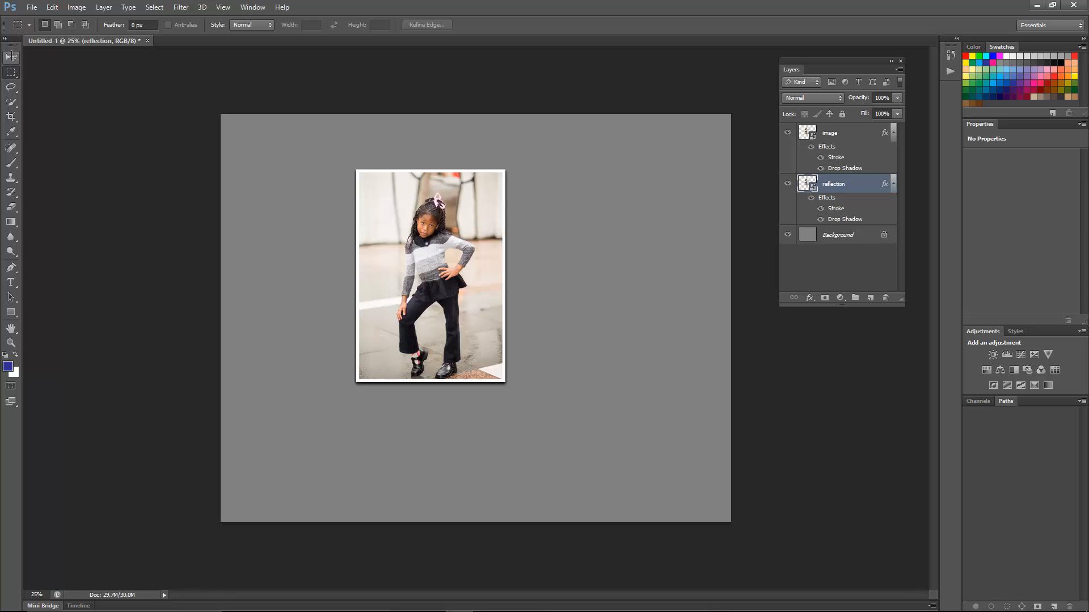
- Move the reflection layer straight down until it sits just below the framed photo, and flip it vertically
key("v")
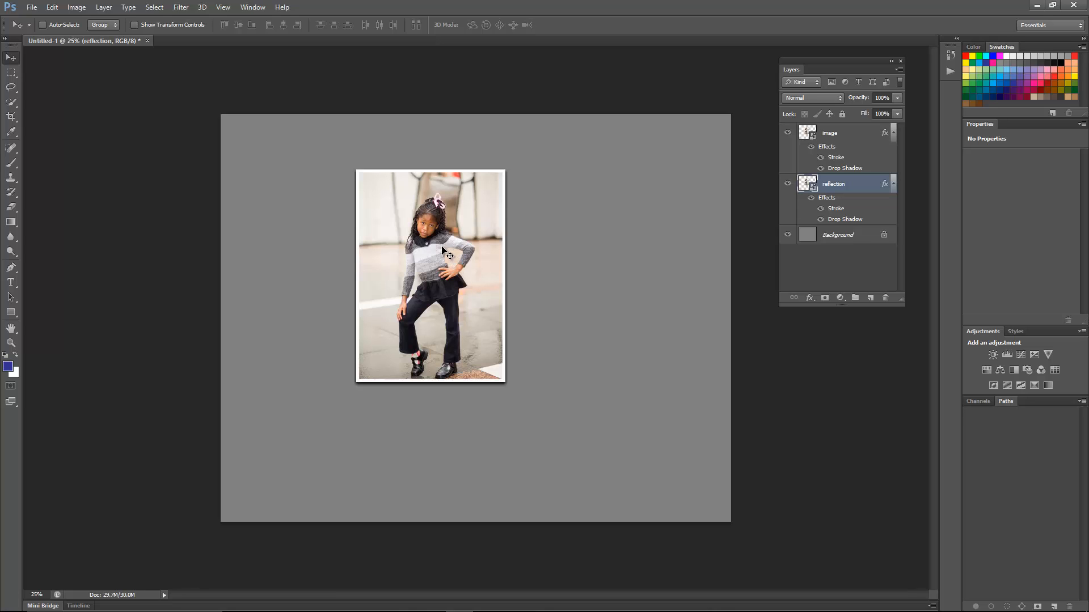
left_click_drag(446, 257, 438, 463)
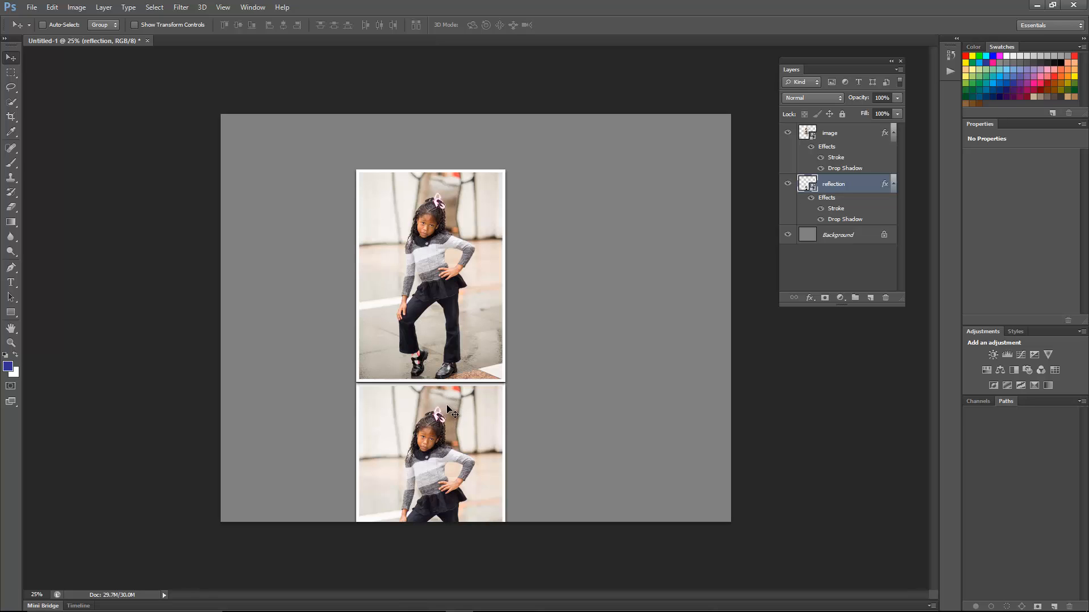
left_click(57, 9)
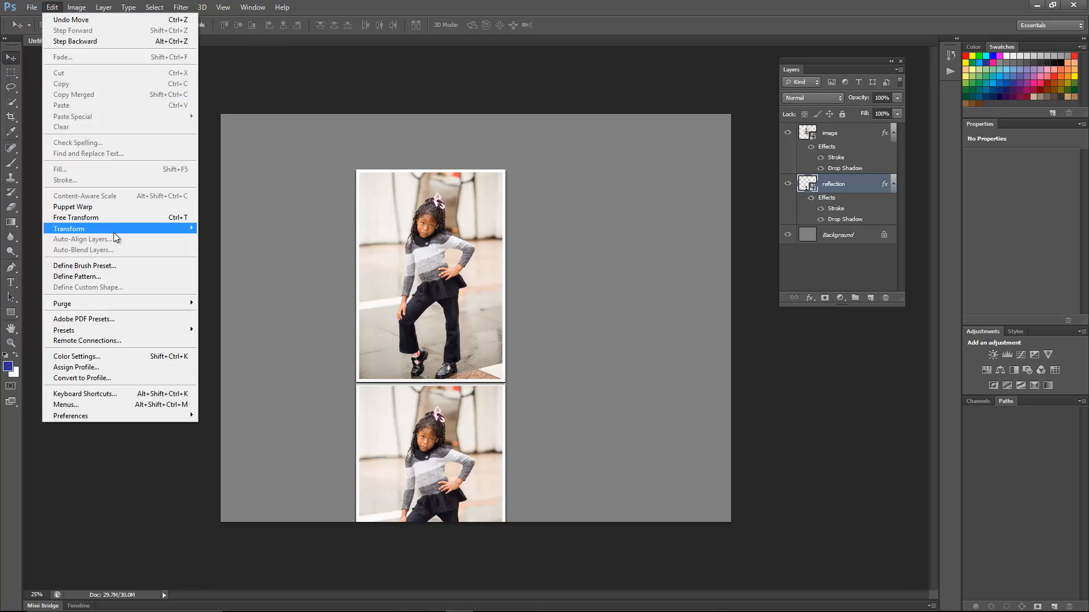
mouse_move(113, 232)
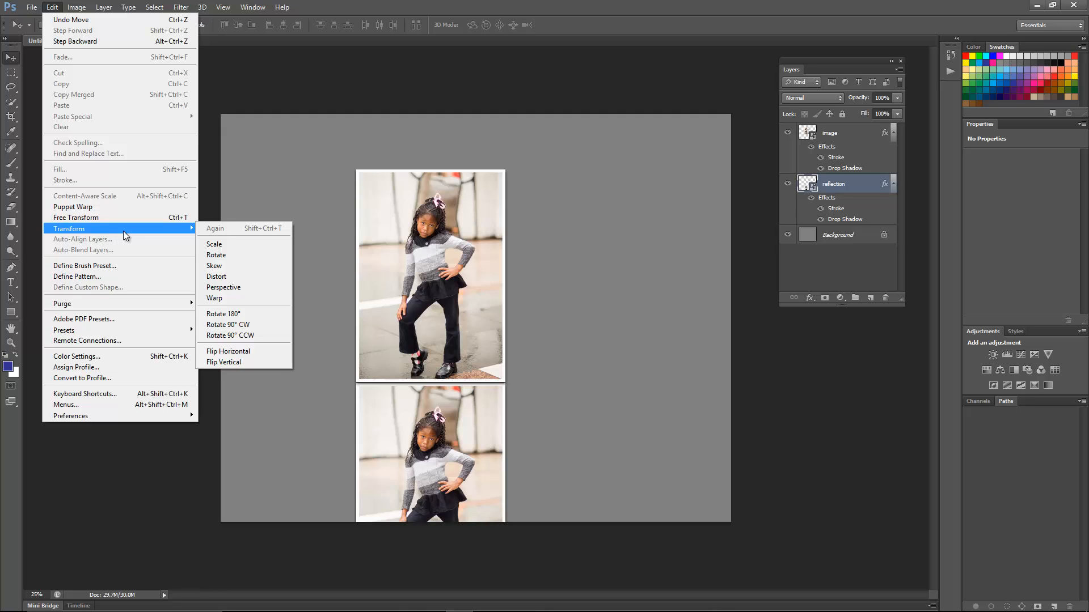
left_click(225, 363)
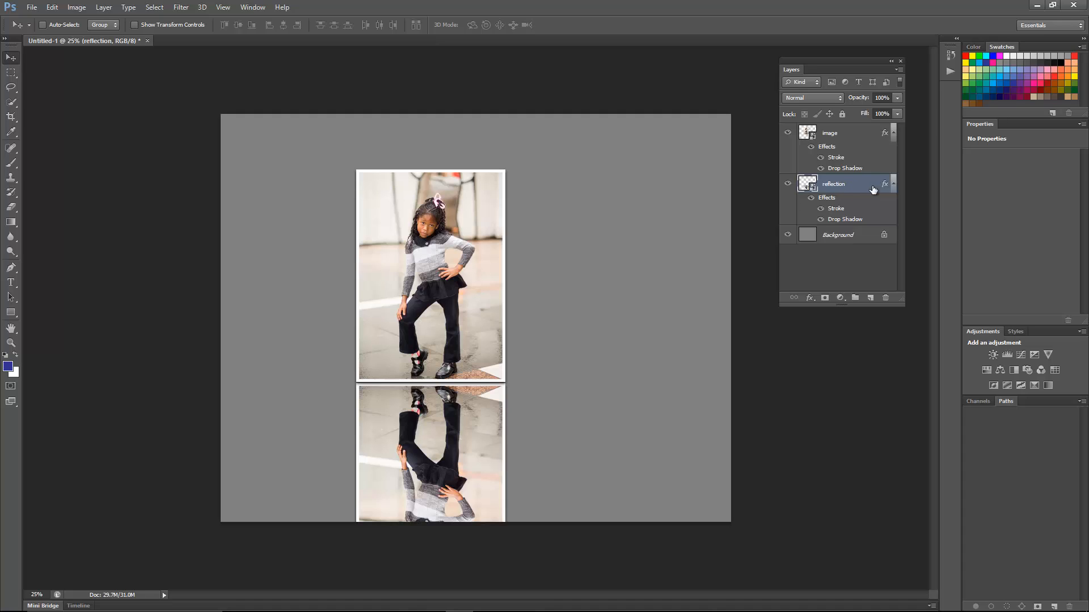
- Load the reflection layer's pixels as a selection and create a new empty layer directly above the Background
right_click(807, 186)
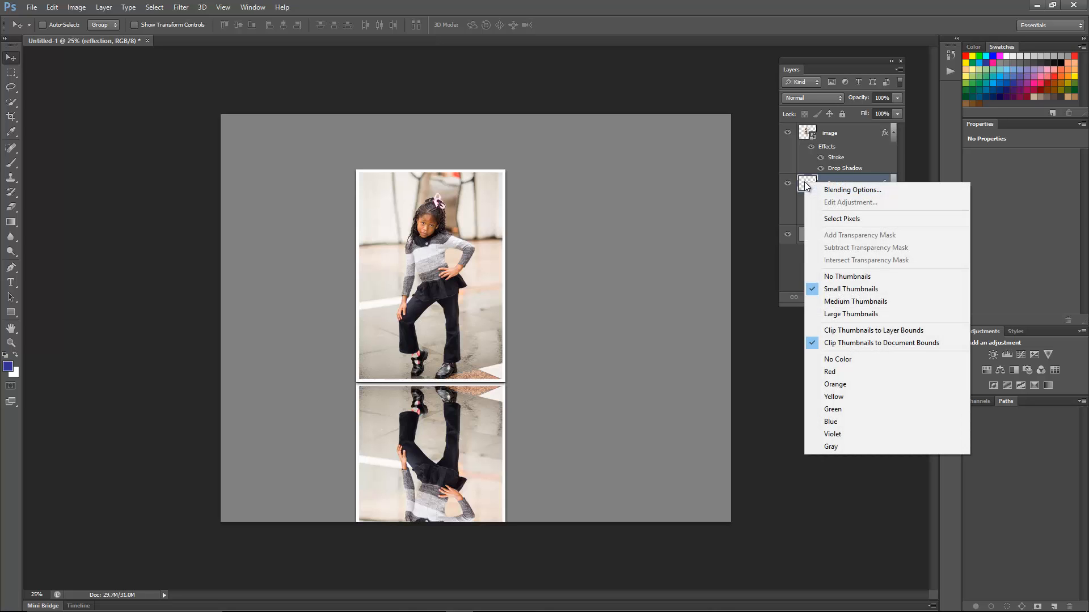
left_click(833, 219)
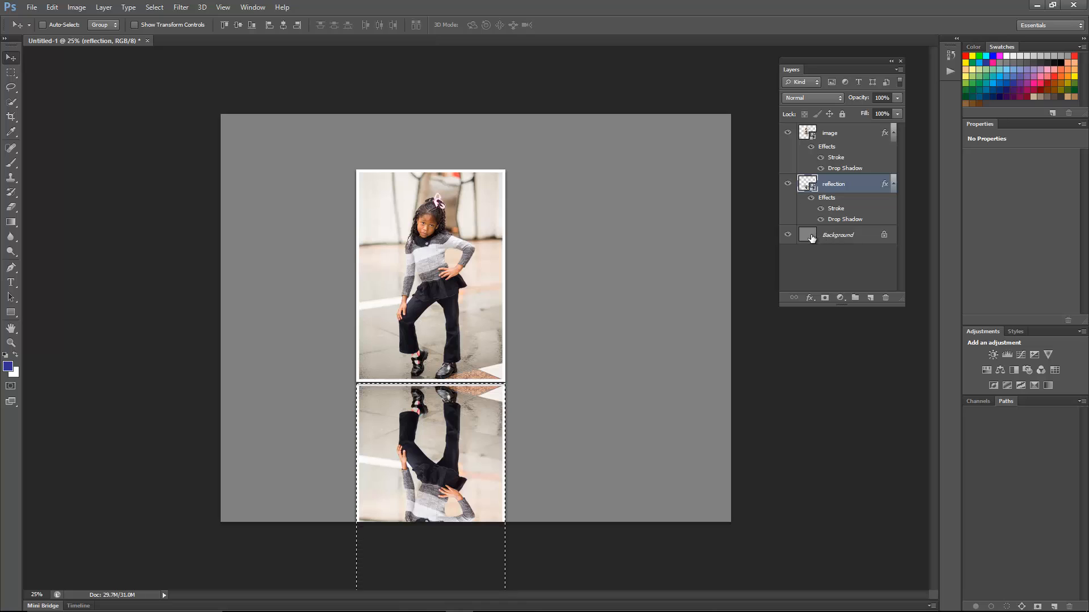
left_click(857, 237)
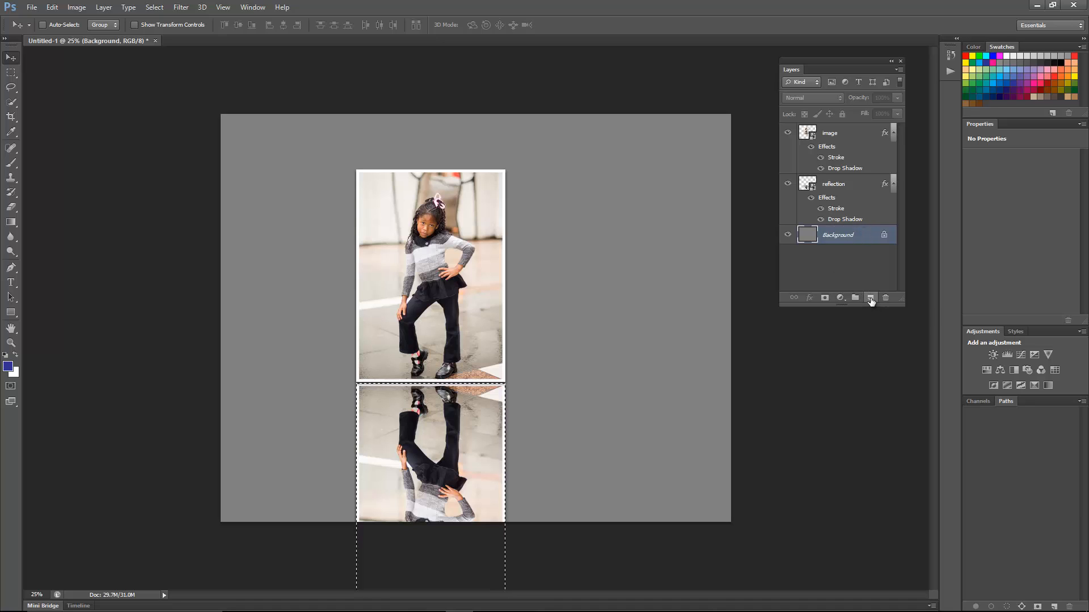
left_click(870, 298)
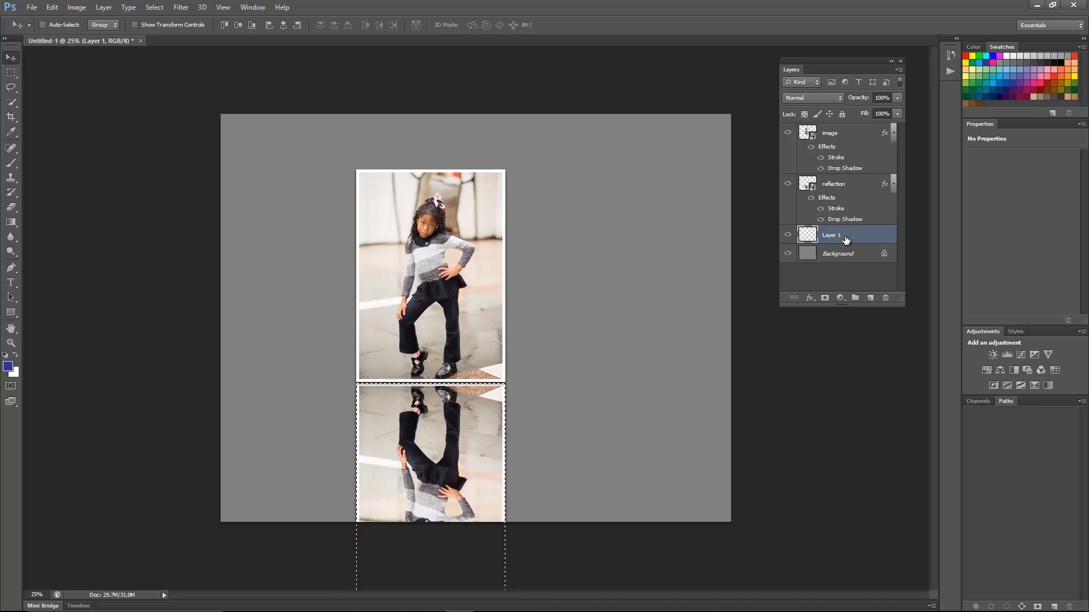
- Set up the Gradient tool with the Foreground to Transparent preset
key("g")
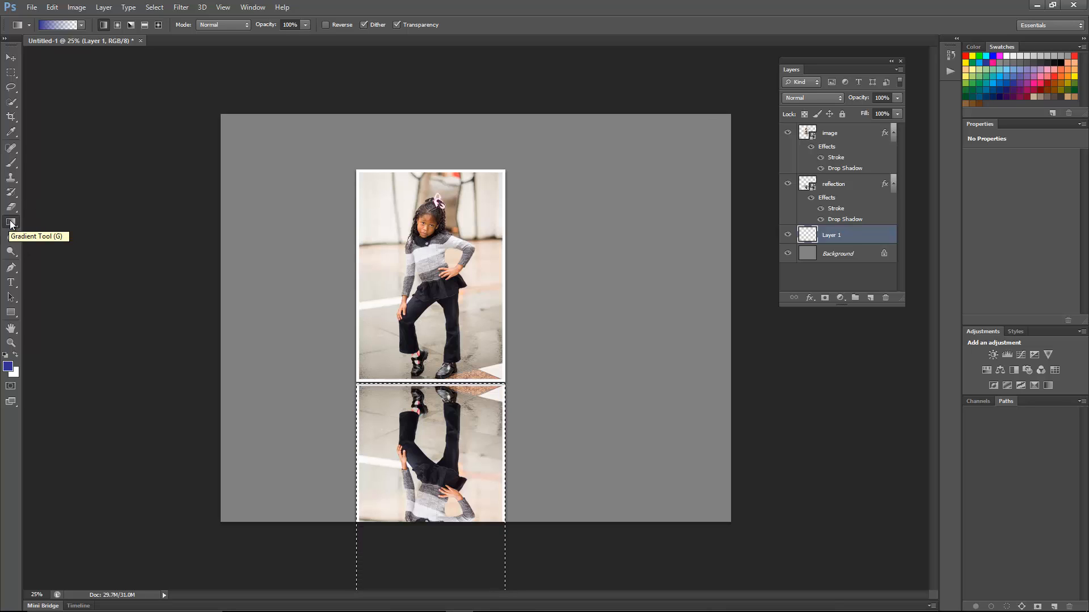
left_click(58, 26)
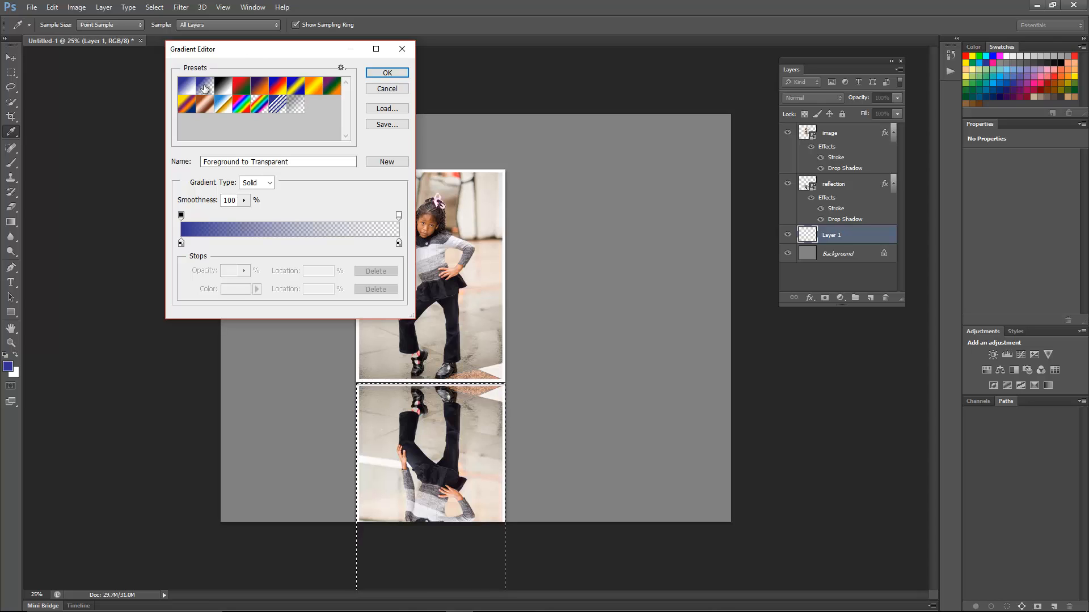
left_click(385, 73)
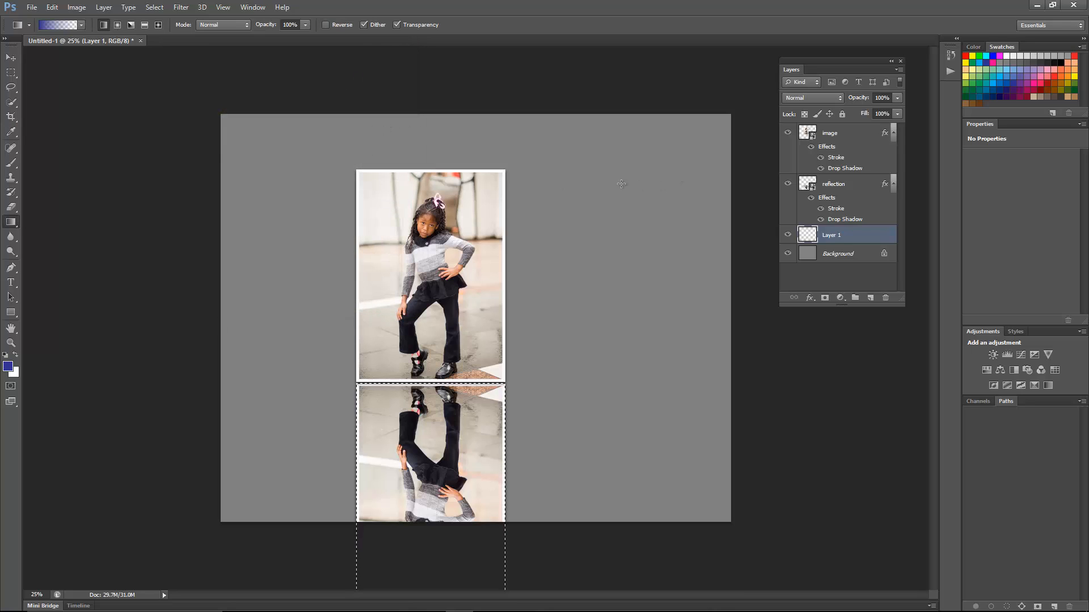
- Clip the reflection layer to the empty layer beneath it and make that empty layer active
right_click(842, 184)
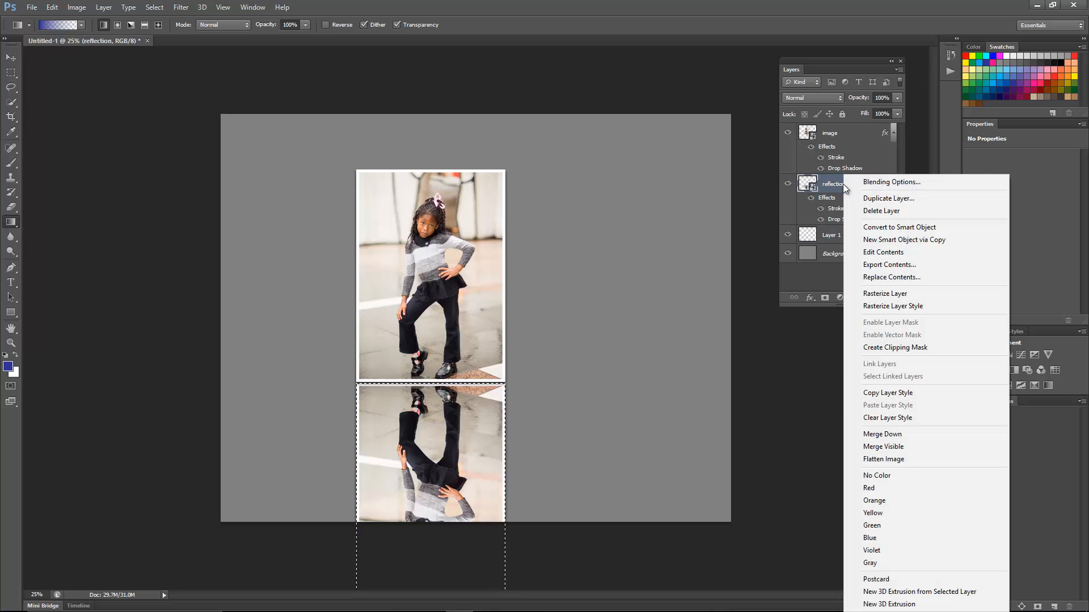
left_click(918, 348)
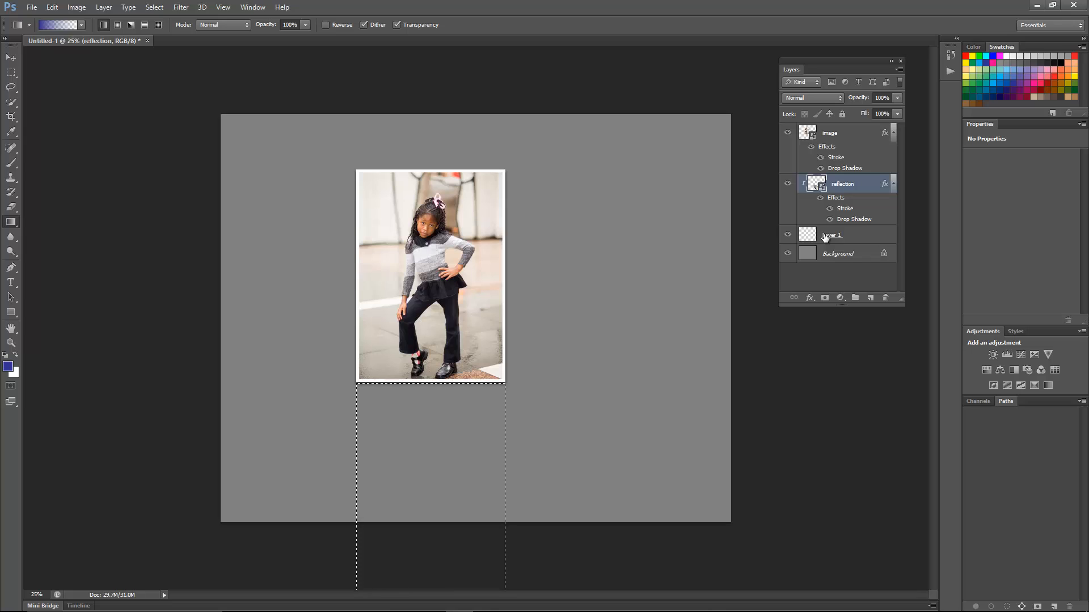
left_click(857, 237)
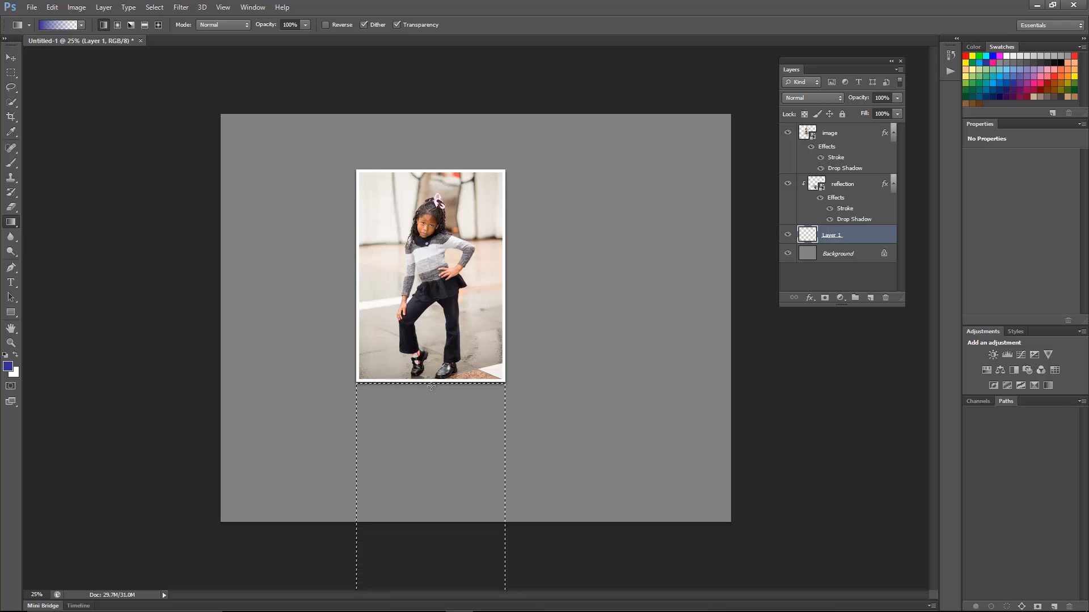
- Draw a short downward gradient from the photo's lower edge on the clipping base layer to fade the reflection, undoing a longer attempt, and deselect
left_click_drag(434, 427, 440, 477)
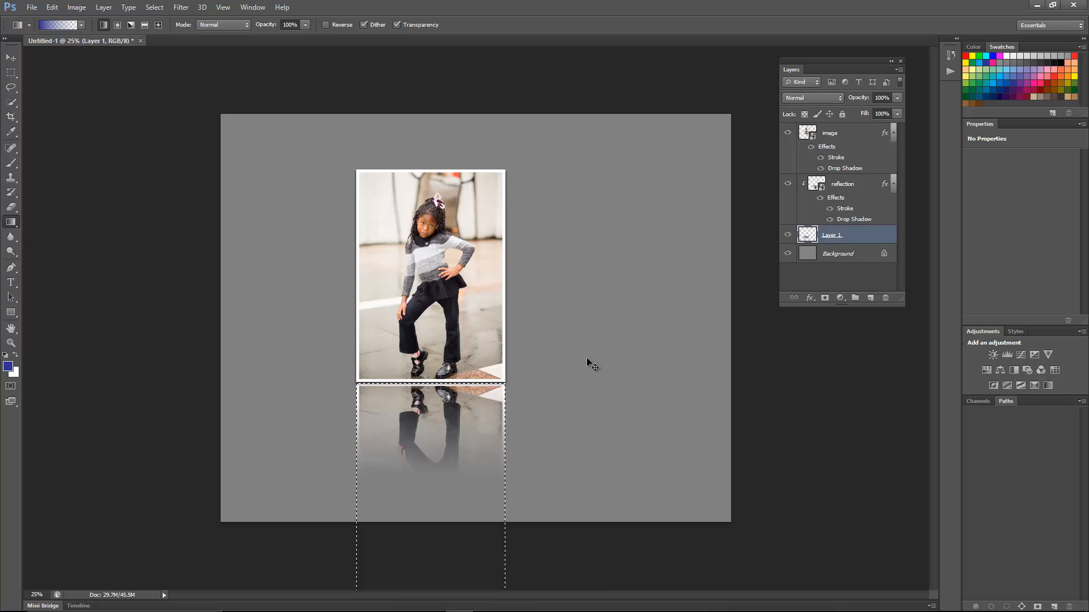
key("ctrl+z")
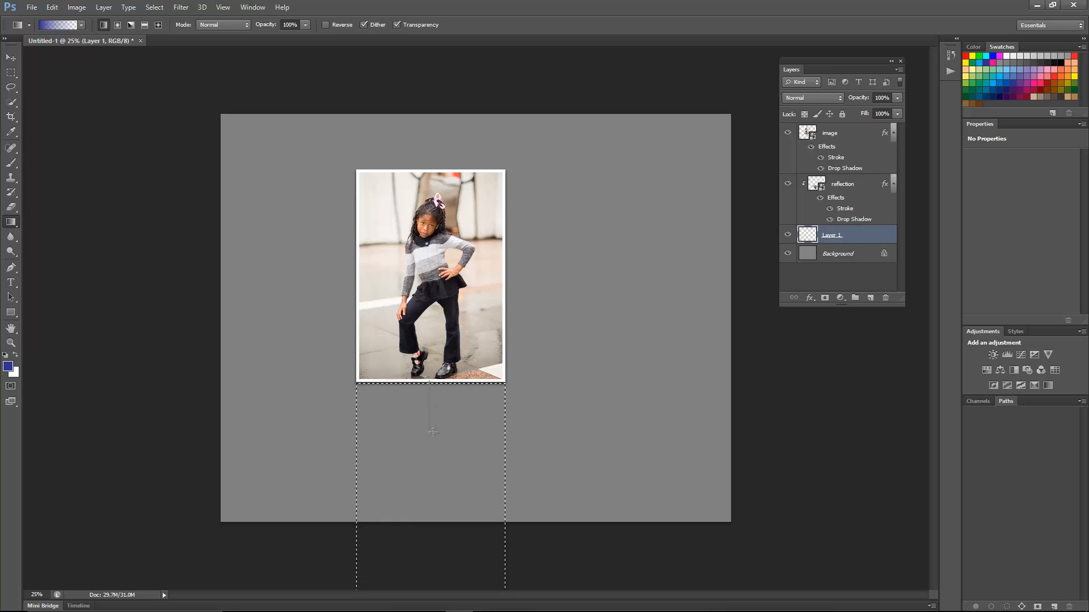
left_click_drag(433, 437, 433, 437)
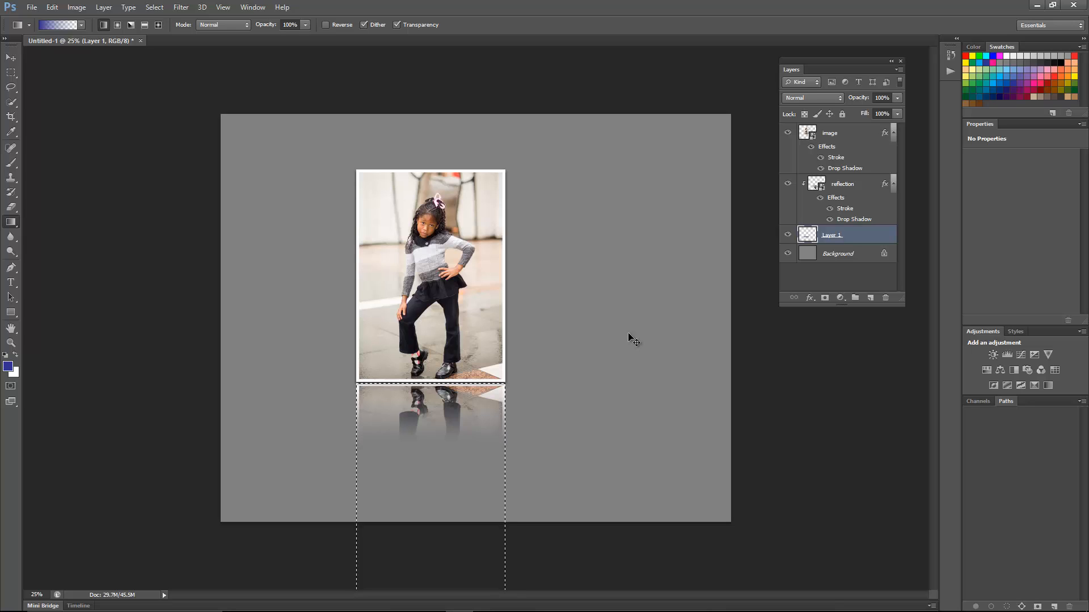
key("ctrl+d")
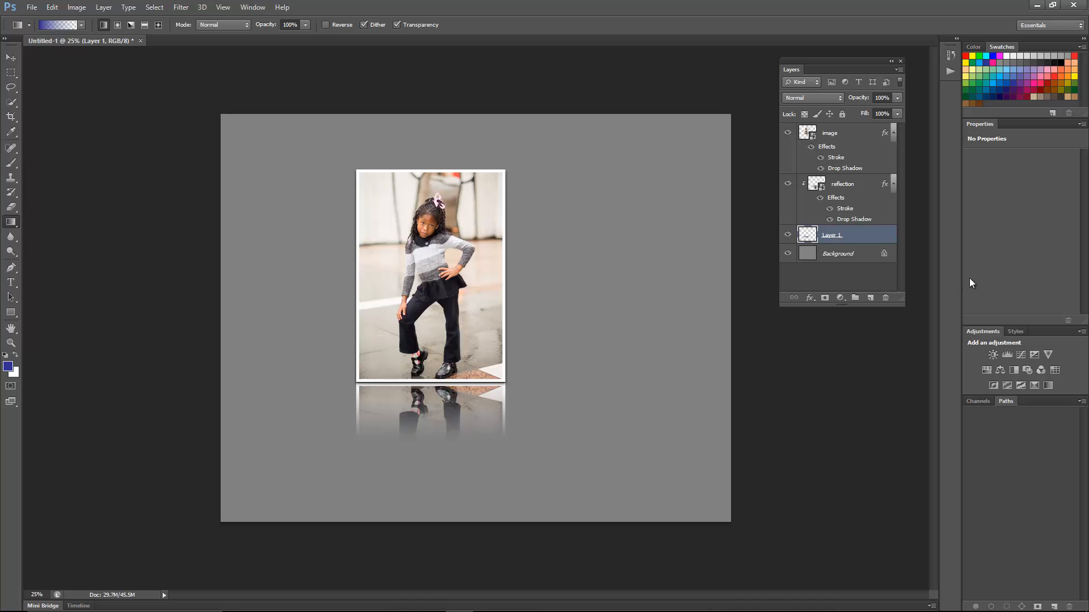
- Create a new layer directly above the Background and name it "table"
left_click(843, 255)
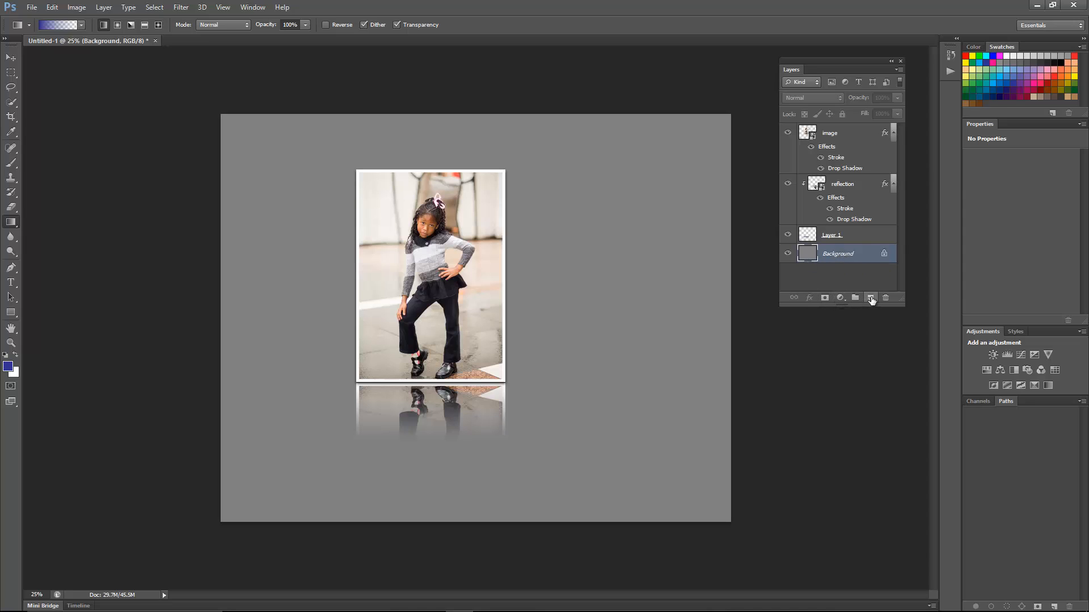
left_click(870, 299)
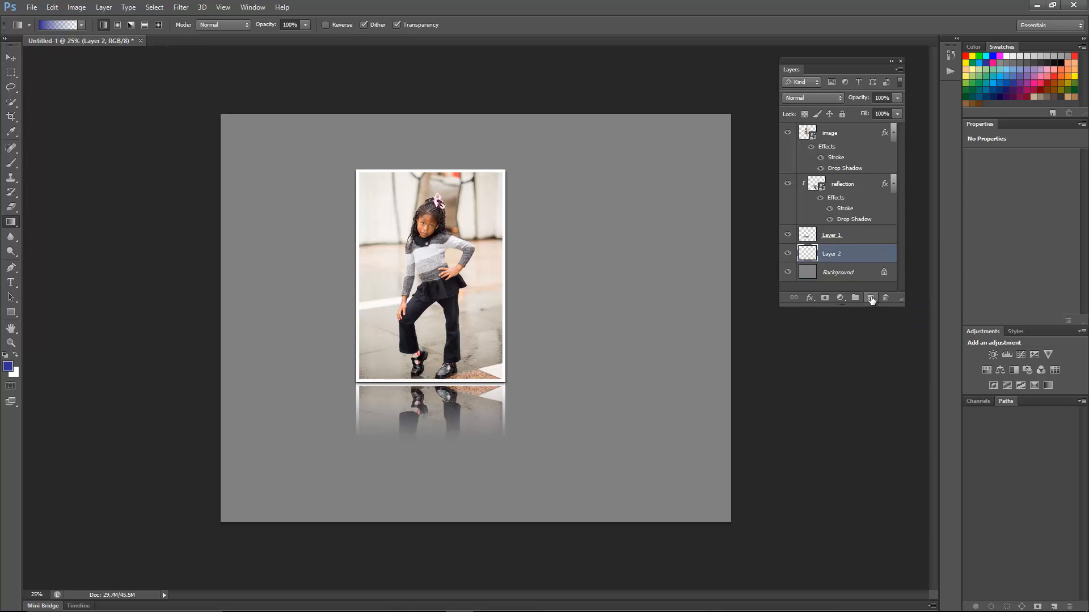
double_click(831, 254)
type("table")
key("Return")
- Select the full-width lower part of the canvas with the Rectangular Marquee, starting slightly above the photo frame's lower edge
key("m")
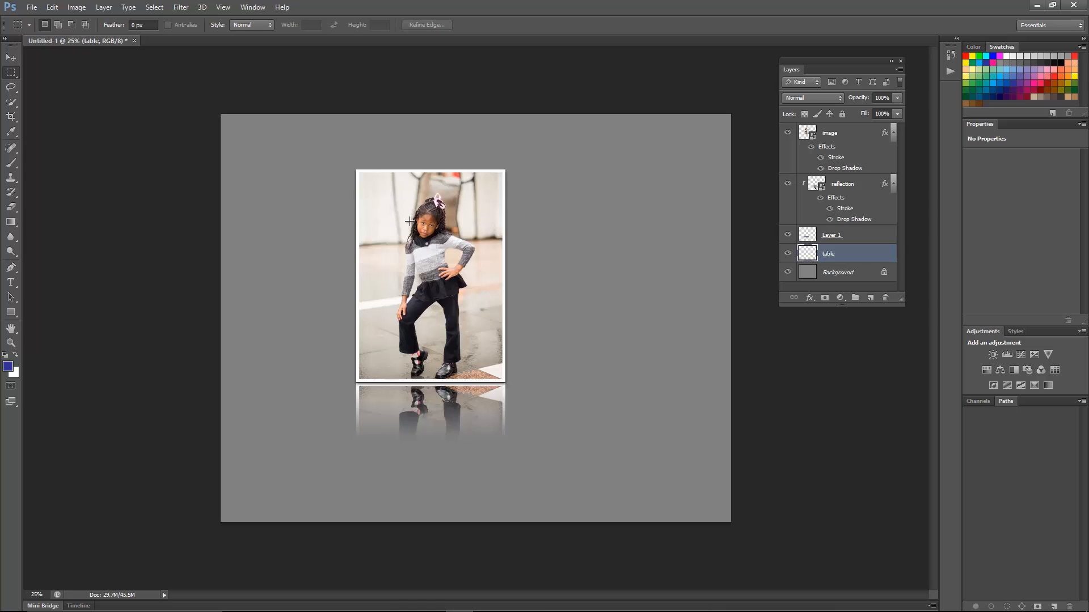
right_click(17, 76)
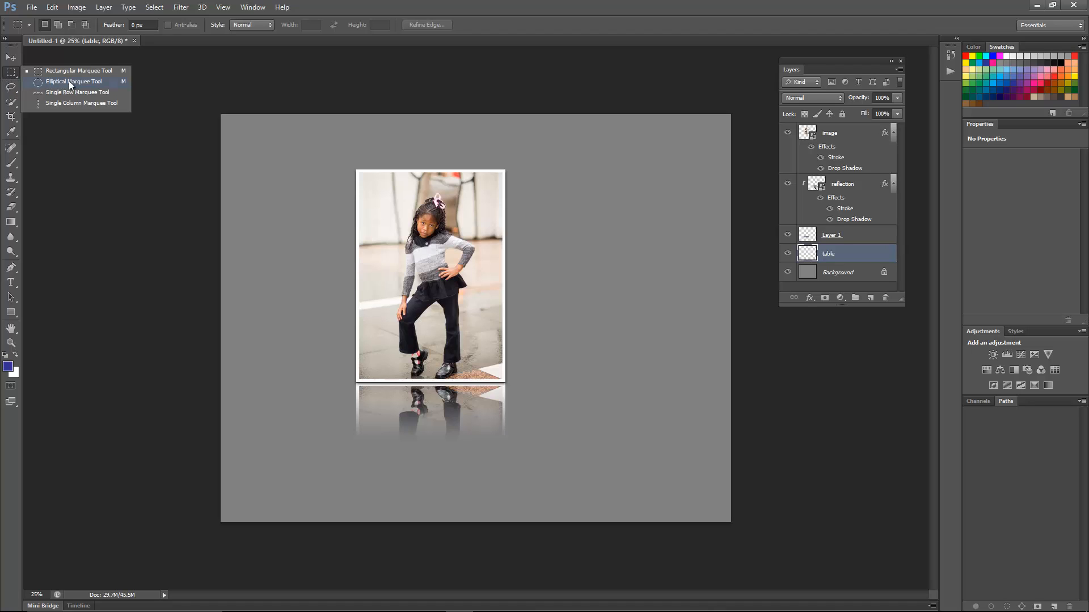
left_click(103, 70)
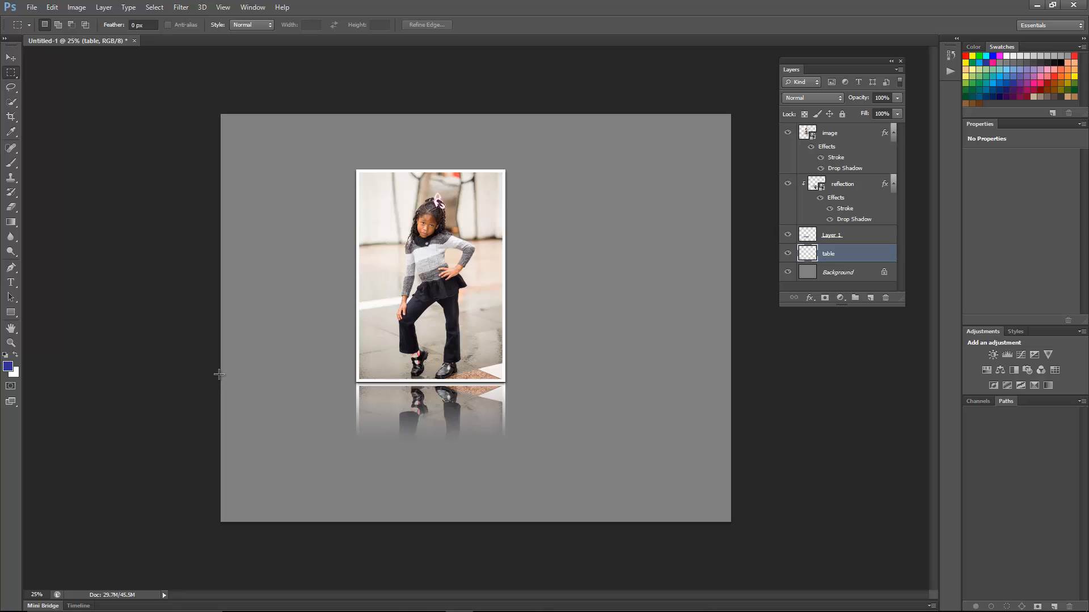
left_click_drag(227, 376, 705, 438)
left_click_drag(723, 475, 748, 544)
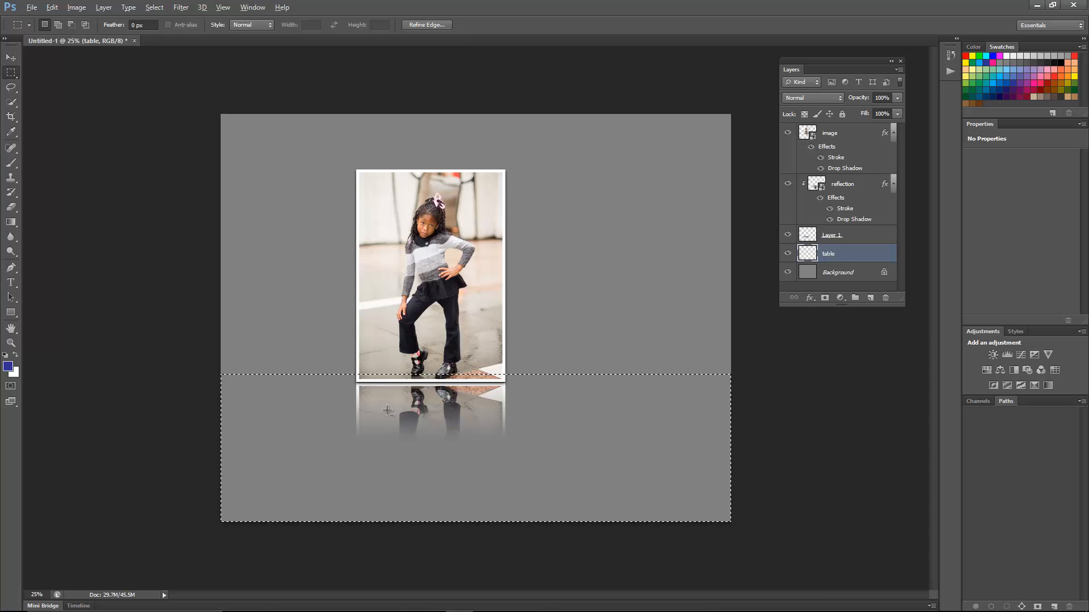
- Reset the colours to default, fill the selection on the table layer with black, and deselect
key("alt+BackSpace")
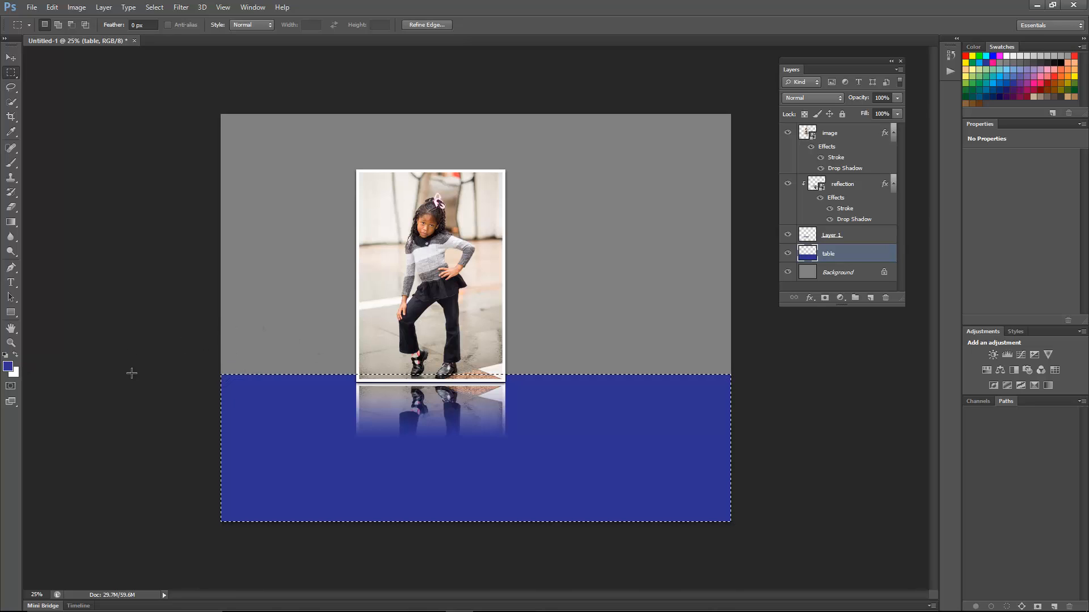
key("d")
key("alt+BackSpace")
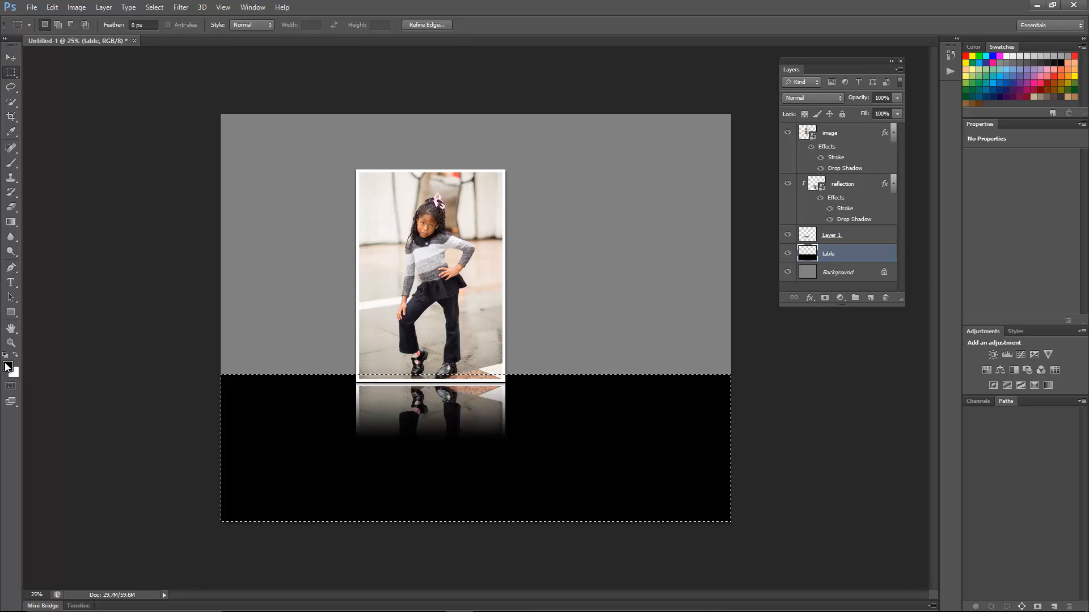
key("ctrl+d")
- Create another new layer directly above the Background and name it "color background"
left_click(838, 272)
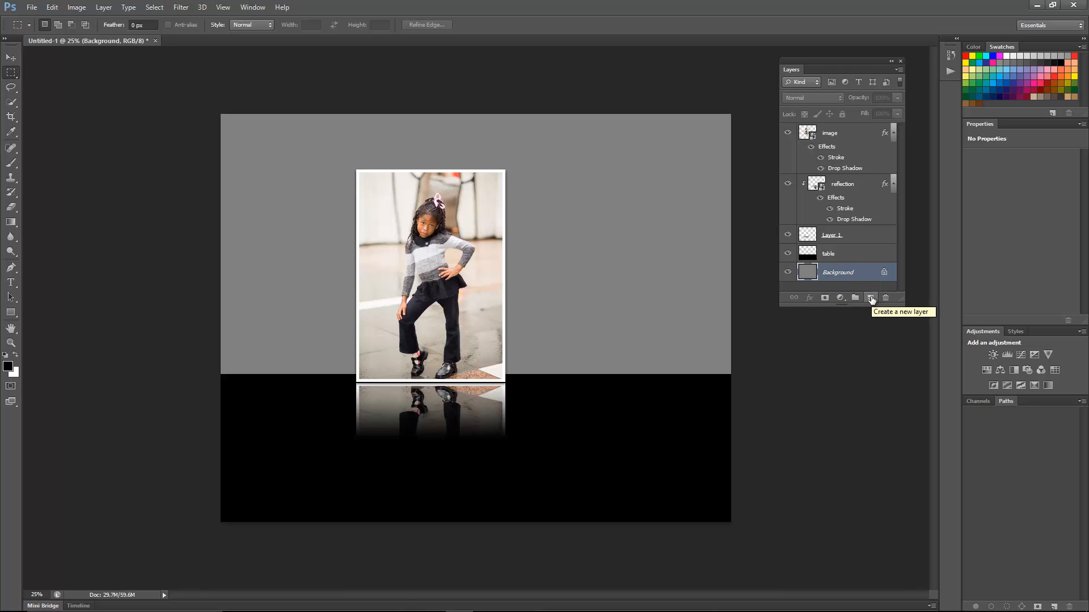
left_click(871, 298)
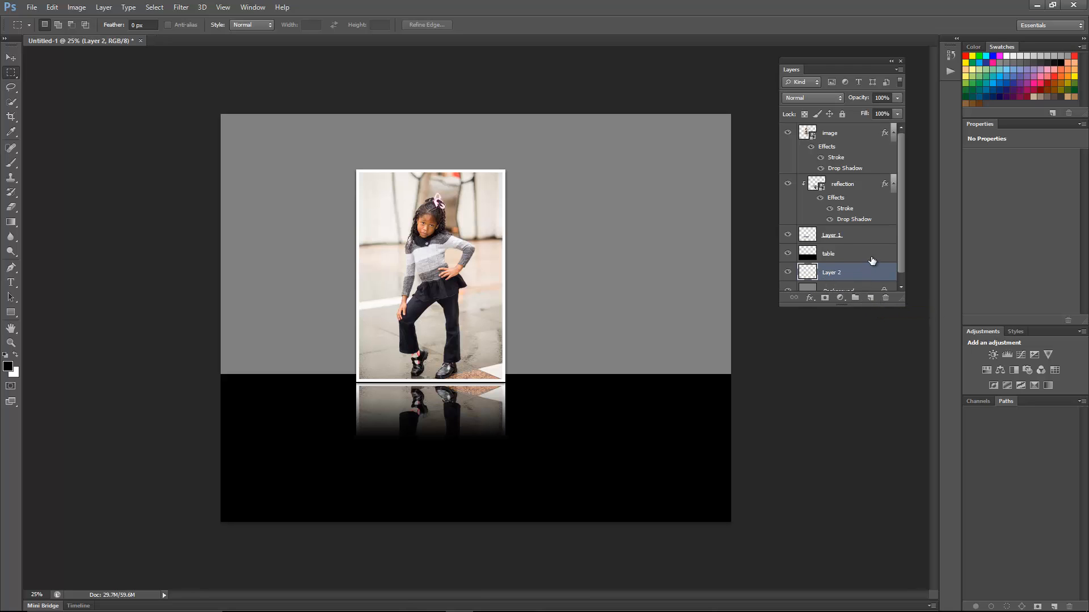
double_click(832, 263)
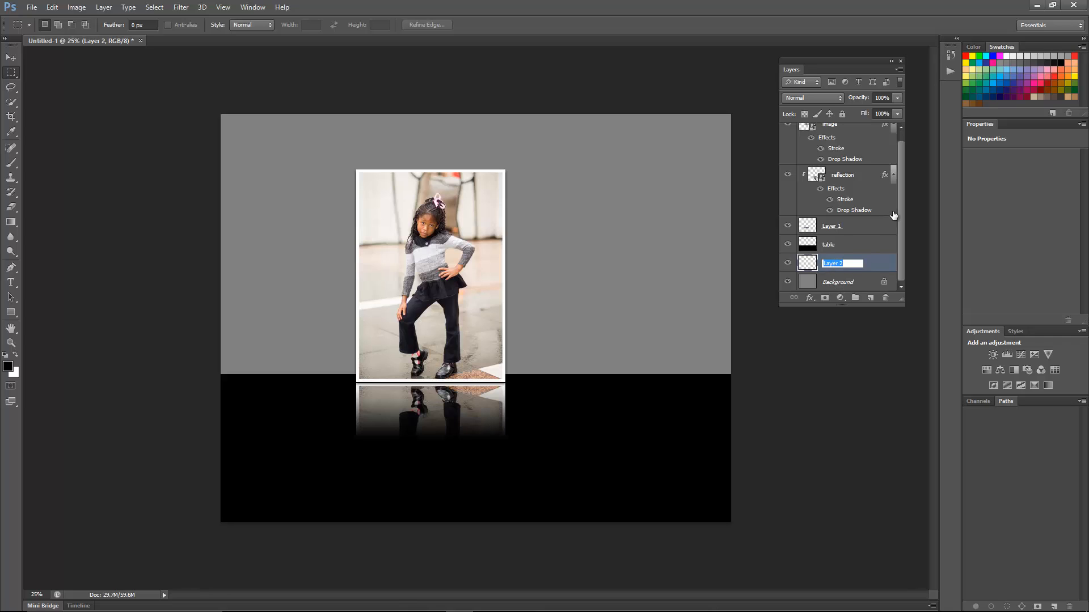
type("color background")
key("Return")
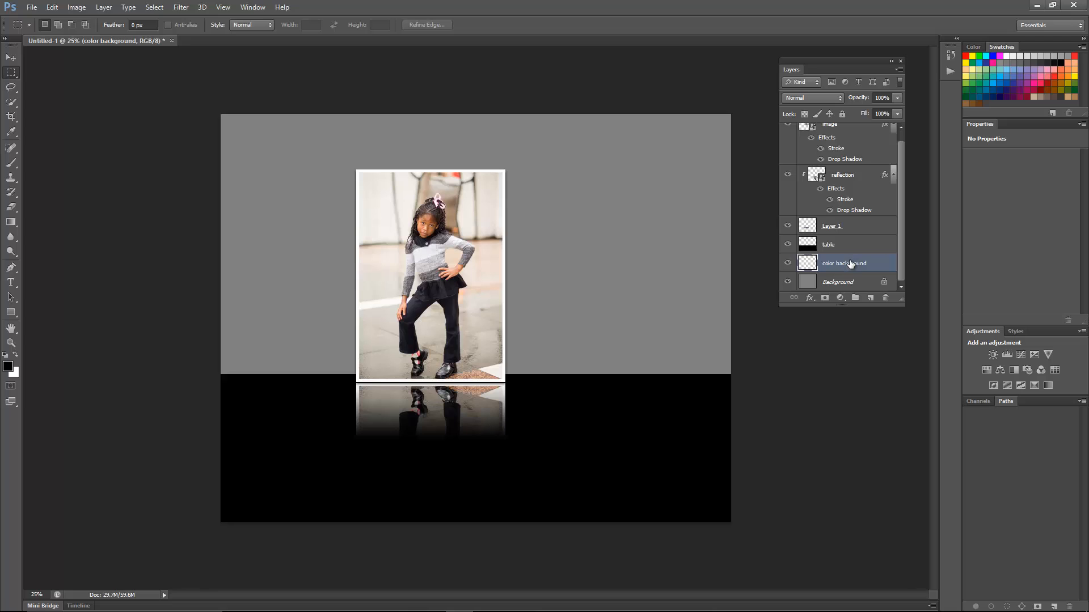
- Draw a vertical Pure Blue to transparent gradient on the color background layer, from the canvas's upper edge to the table's upper edge
left_click(1011, 78)
key("g")
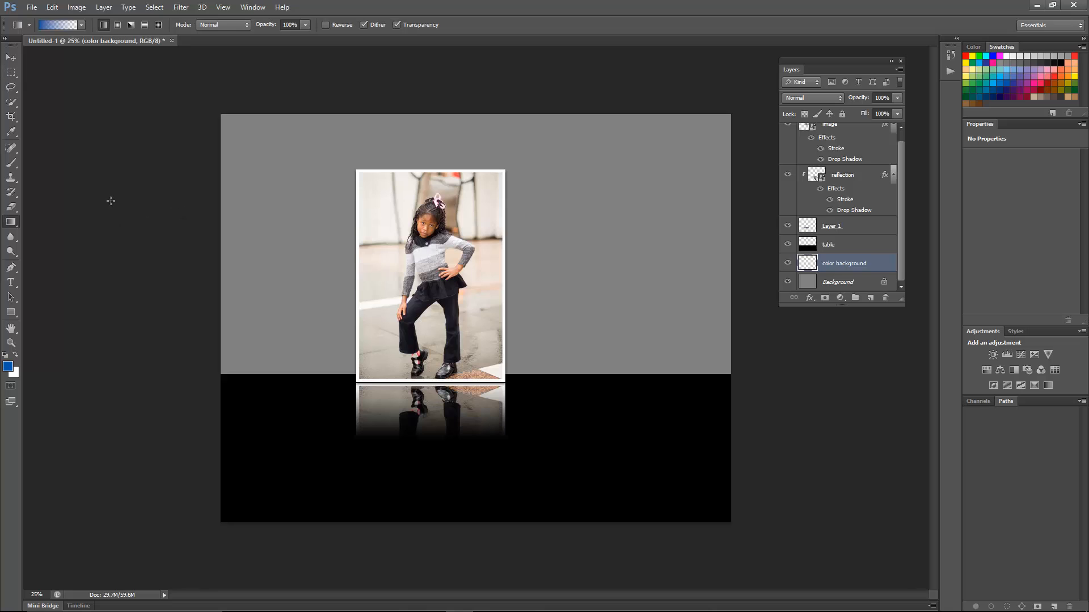
left_click(13, 222)
left_click_drag(478, 104, 482, 372)
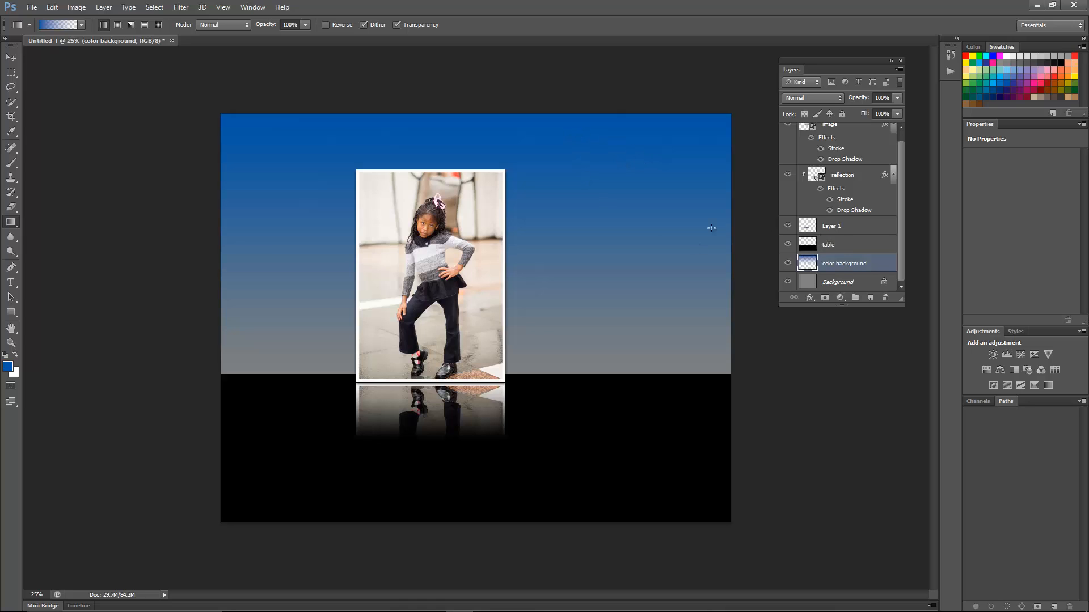
- Add a Hue/Saturation adjustment above the color background layer with Colorize on, hue 240 and lightness -59
left_click(840, 298)
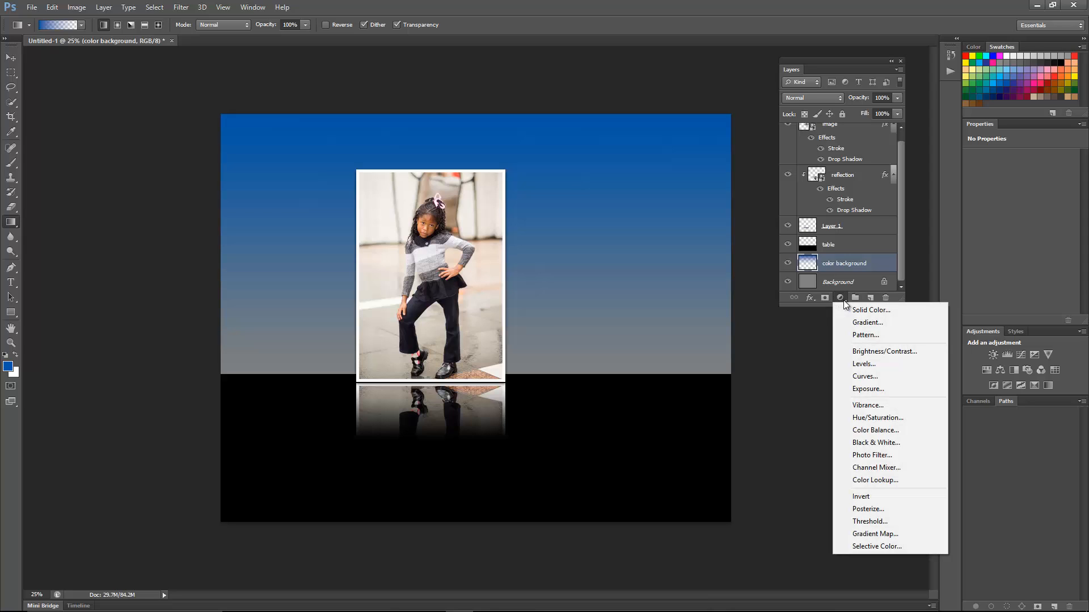
left_click(887, 420)
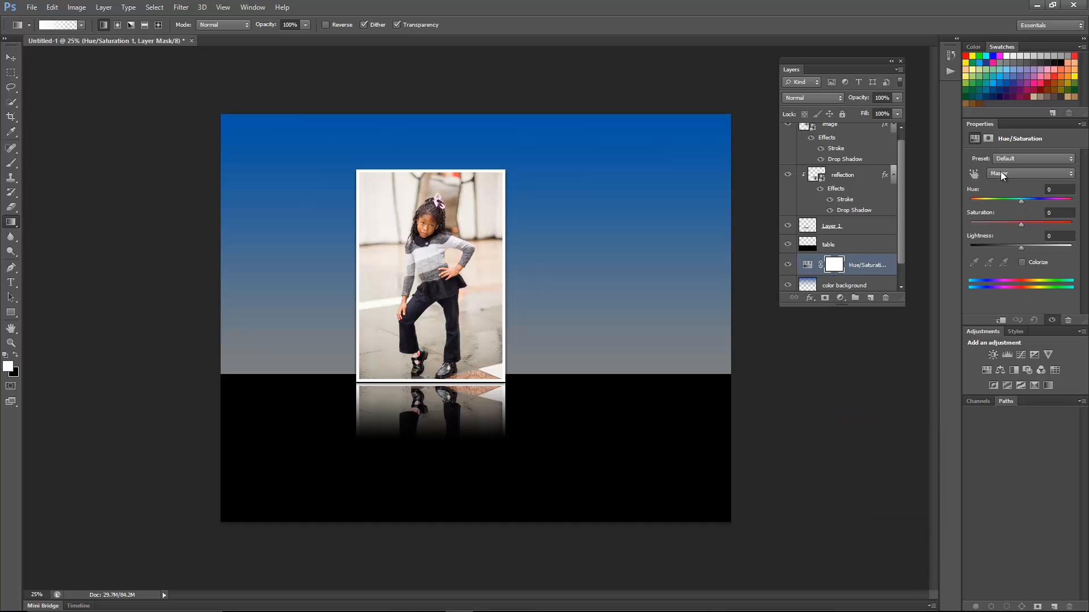
left_click(987, 139)
left_click(1022, 263)
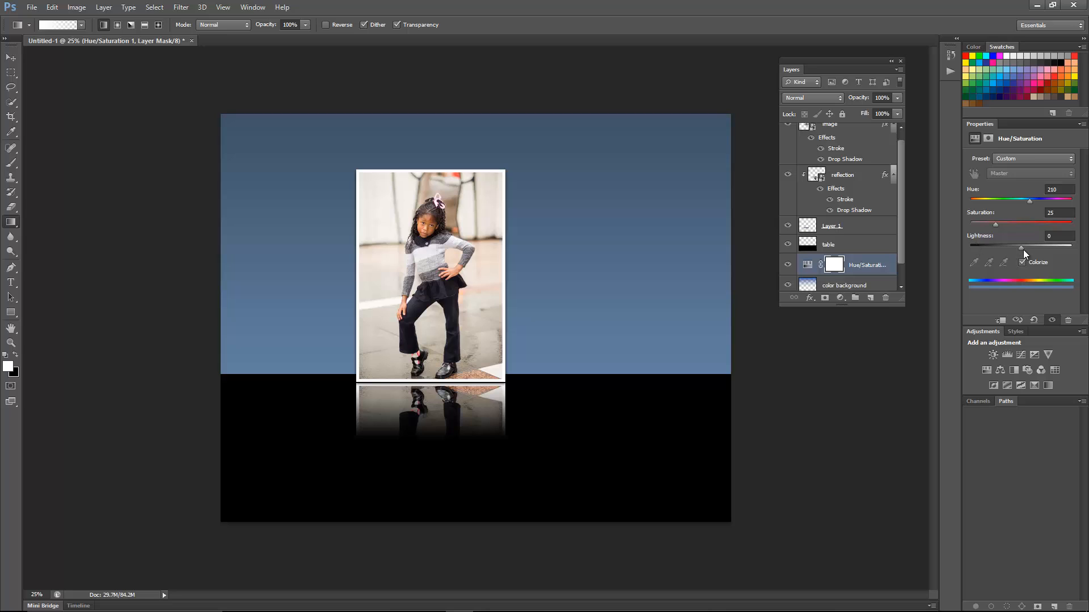
left_click_drag(1022, 247, 996, 253)
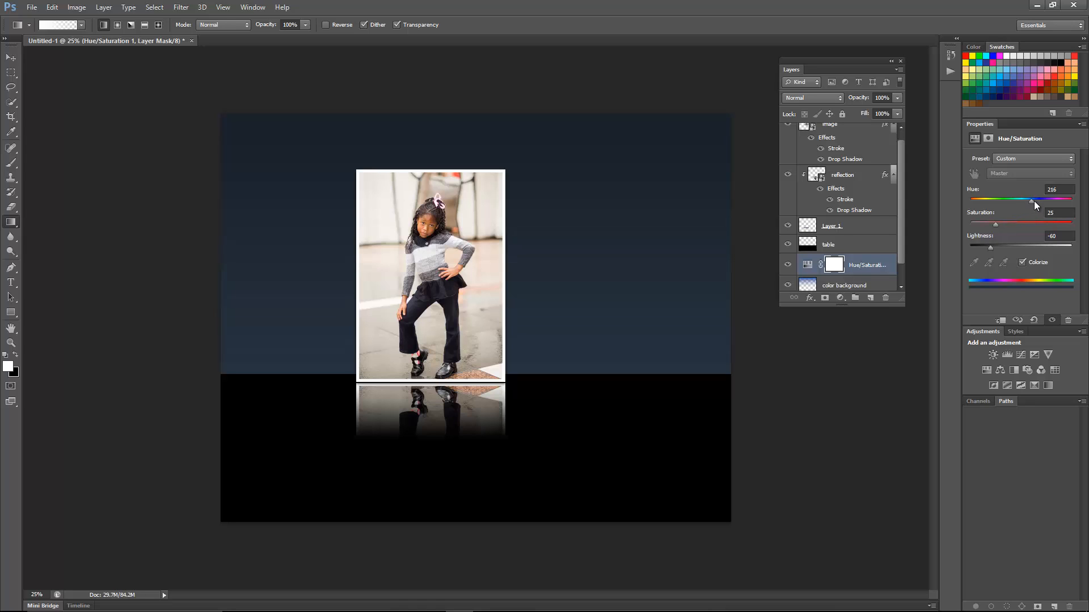
mouse_move(1043, 202)
left_mouse_down()
mouse_move(1069, 202)
mouse_move(973, 200)
mouse_move(1062, 201)
mouse_move(1051, 205)
left_mouse_up()
- Group the image, reflection and Layer 1 layers, and move the group slightly right and down so the frame stands on the black table
left_click_drag(900, 301, 901, 381)
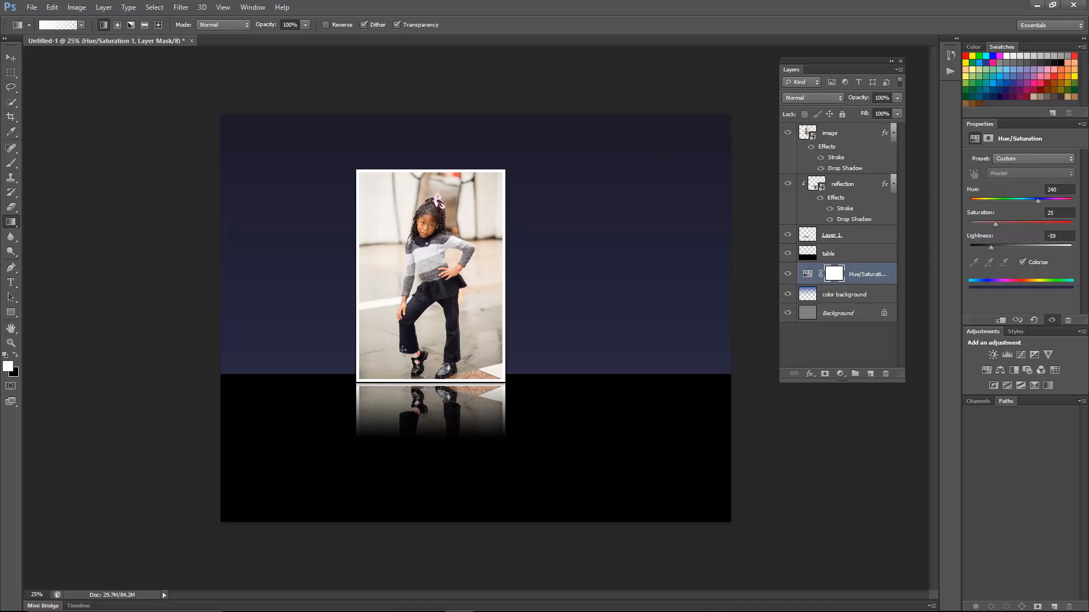
left_click(846, 132)
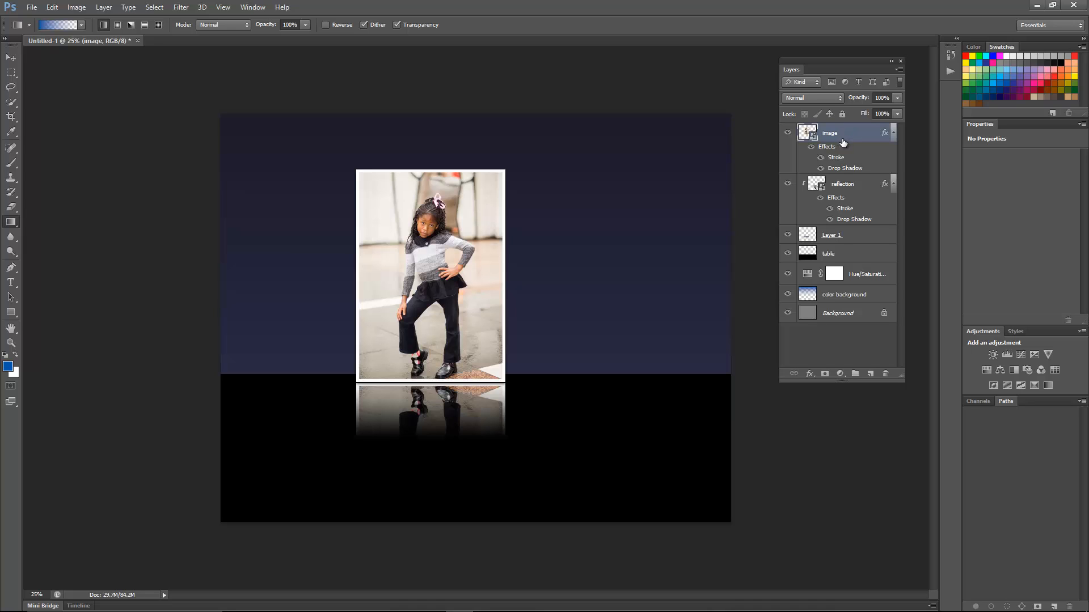
left_click(844, 190, "shift")
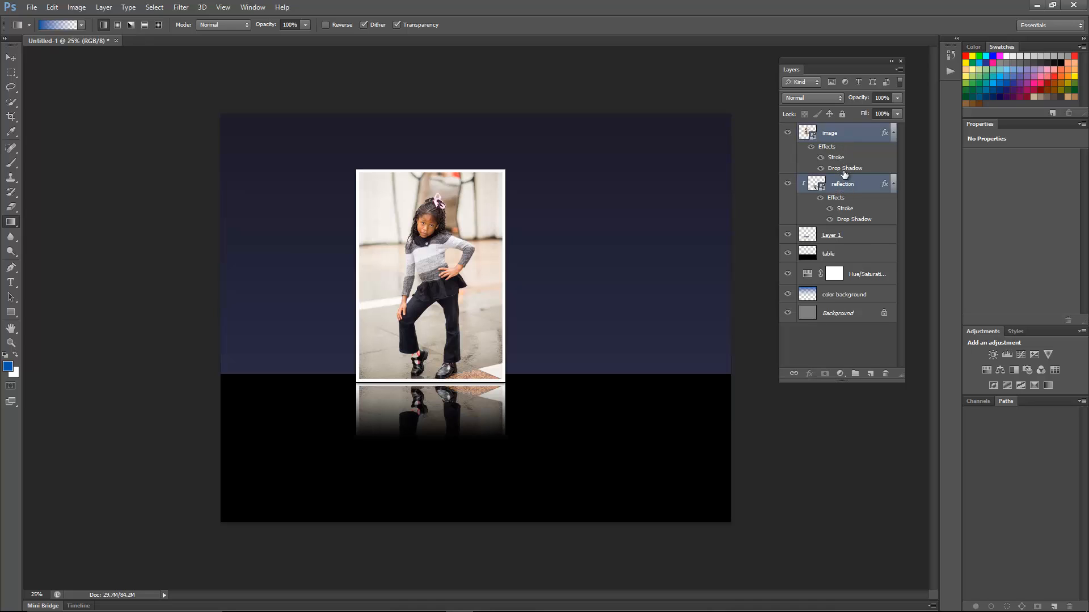
left_click(847, 237, "shift")
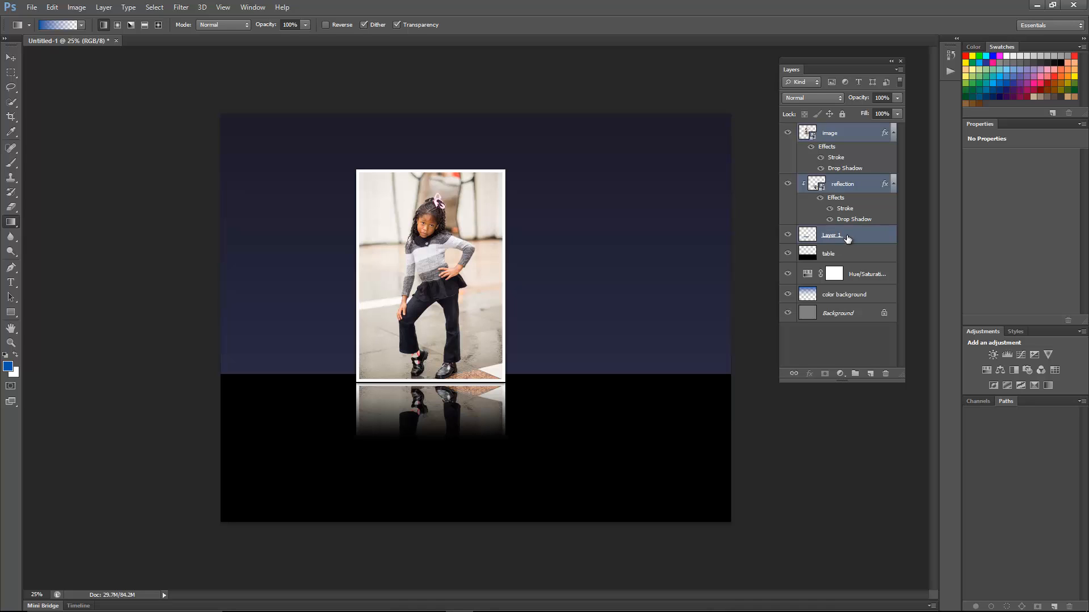
key("ctrl+g")
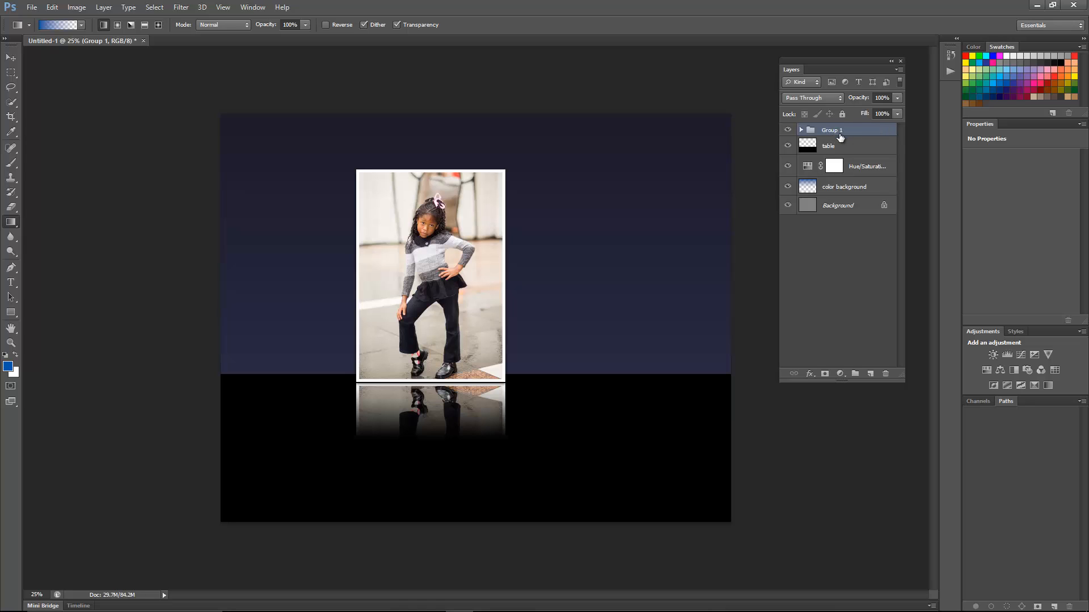
key("v")
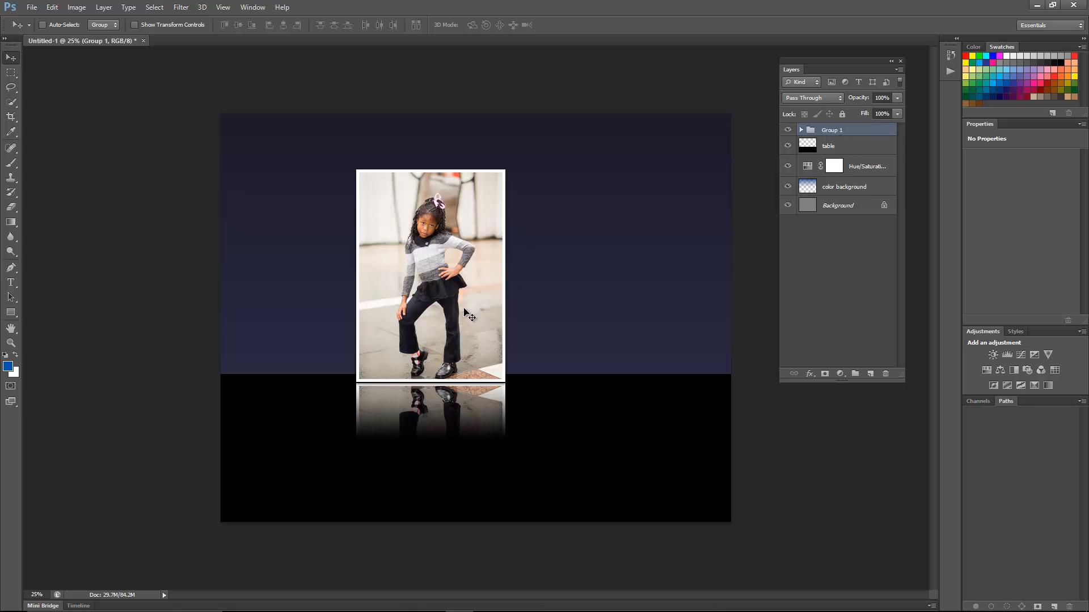
left_click_drag(485, 311, 448, 352)
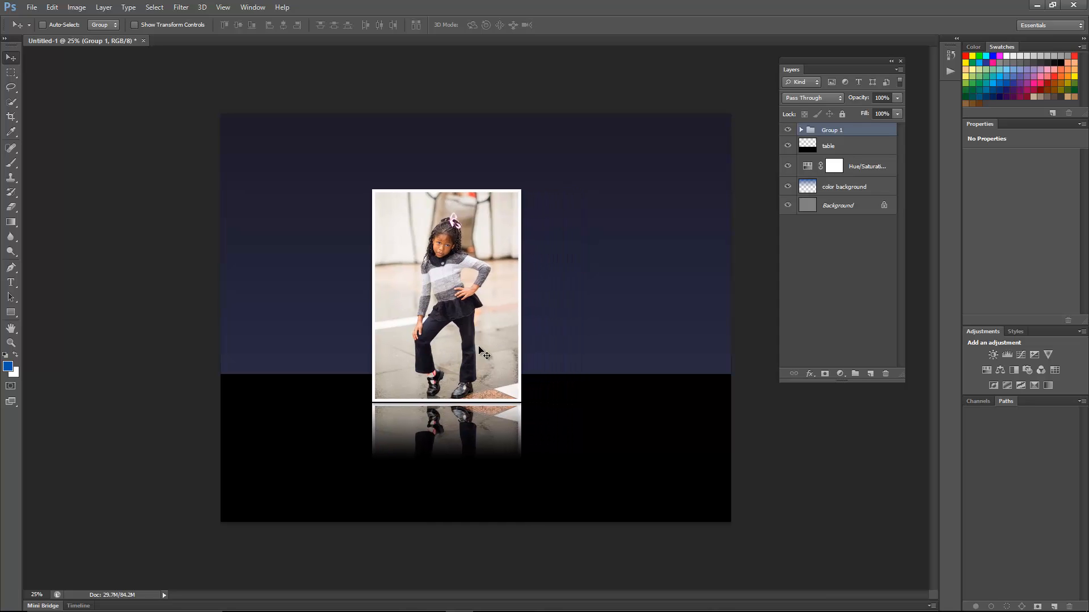